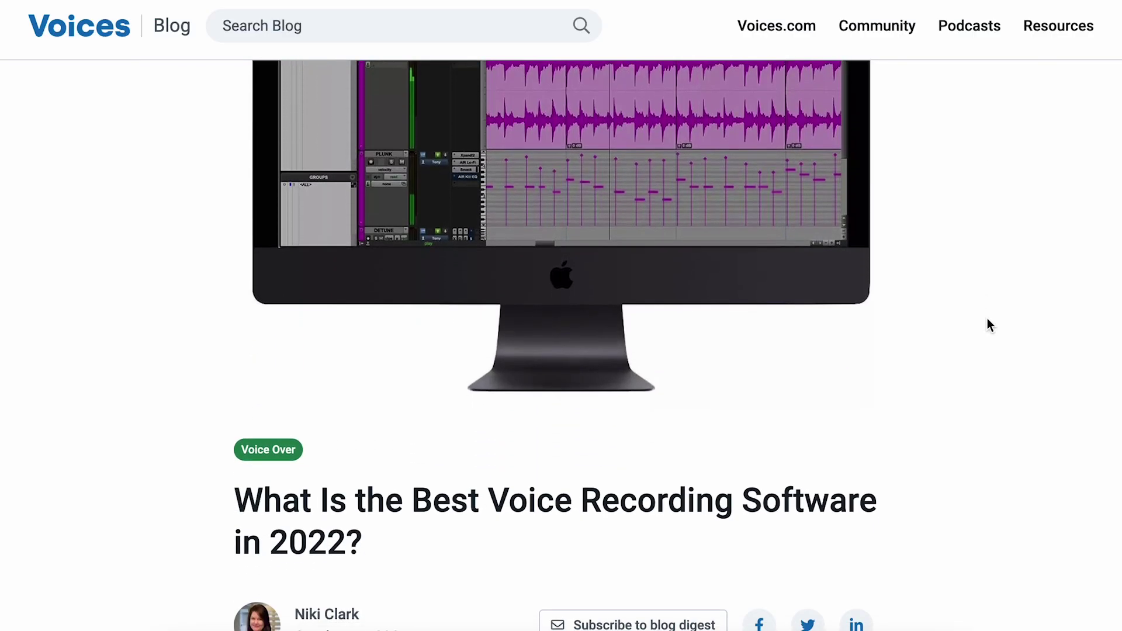
pyautogui.scroll(-20, 986, 319)
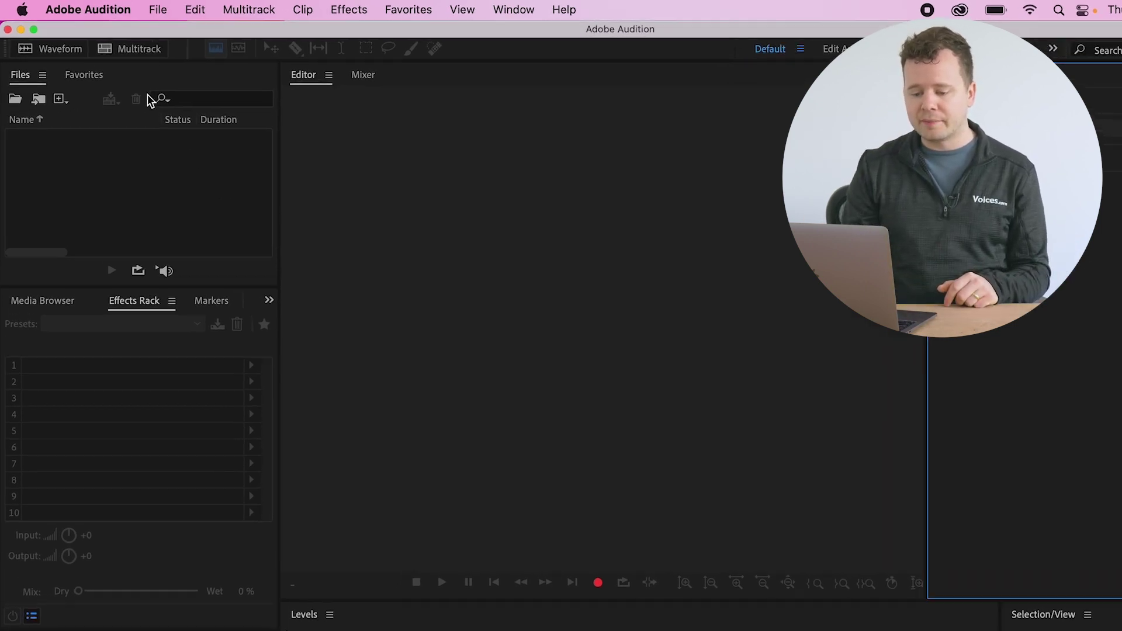
# Step: Open Audio Hardware preferences and keep Default Input on System Default - MacBook Pro Microphone
pyautogui.click(91, 10)
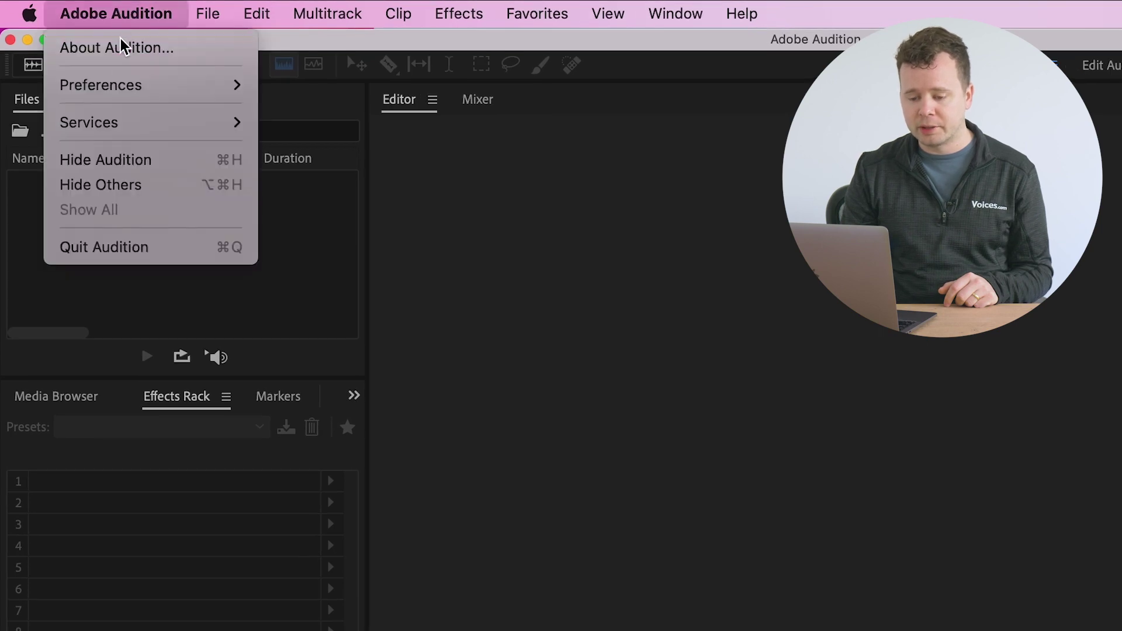
pyautogui.moveTo(124, 88)
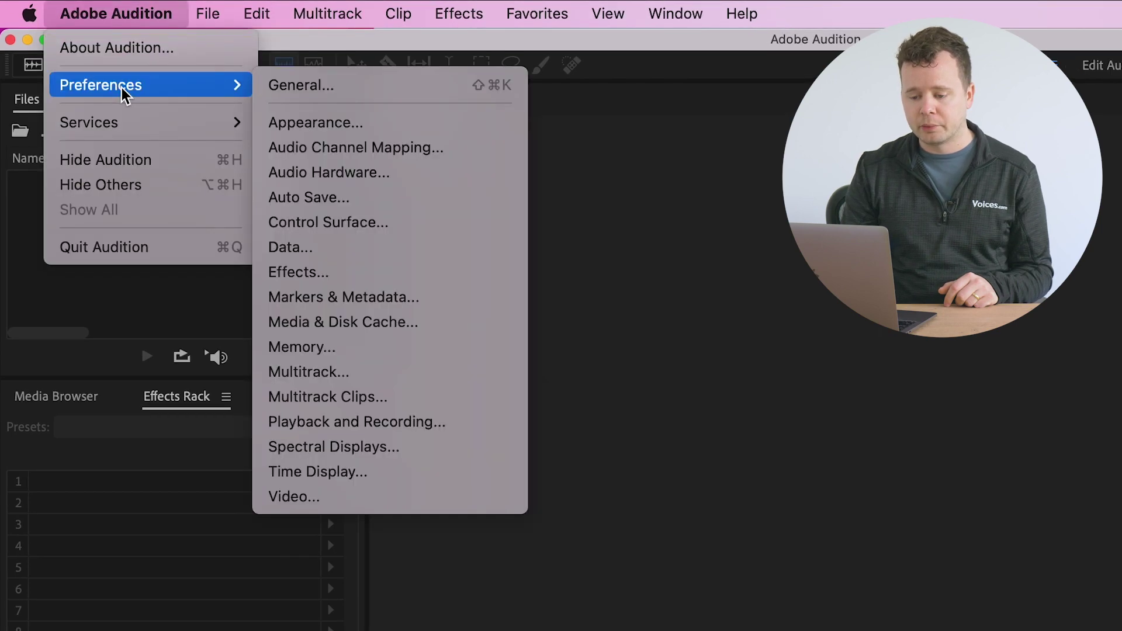
pyautogui.click(368, 174)
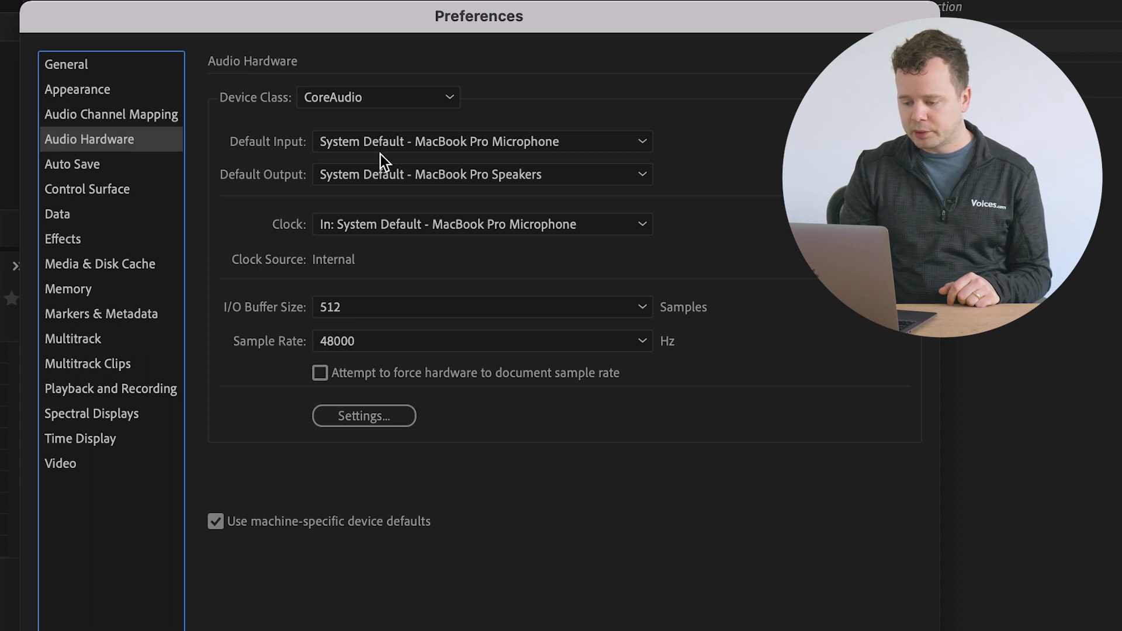
pyautogui.click(464, 146)
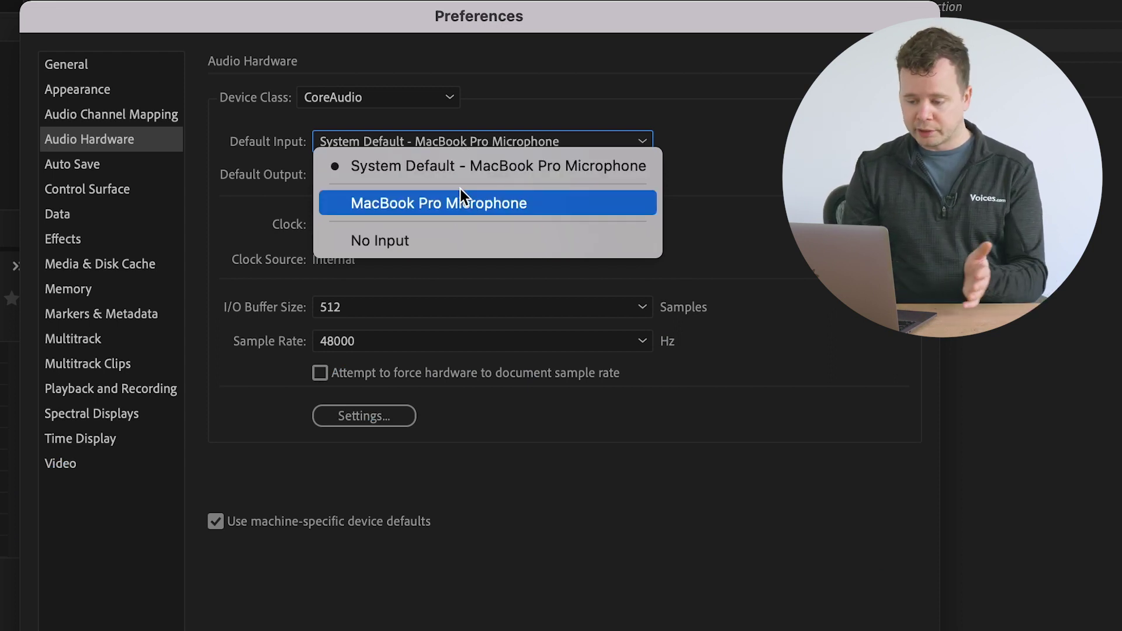
pyautogui.click(461, 171)
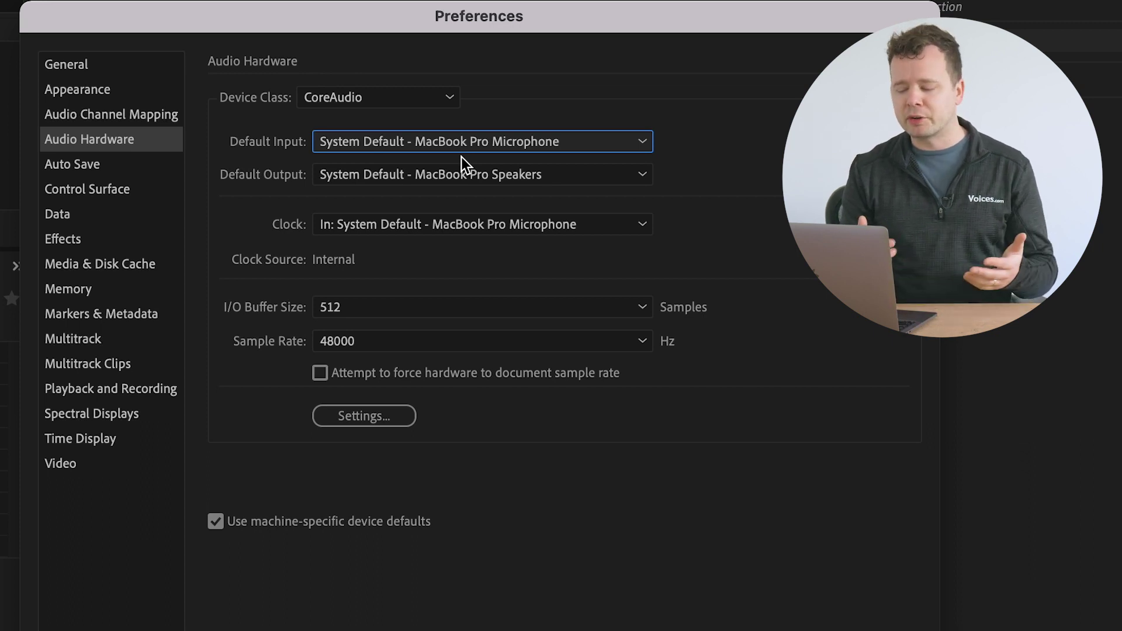
# Step: Check the Default Output device list, leaving it on System Default
pyautogui.click(410, 175)
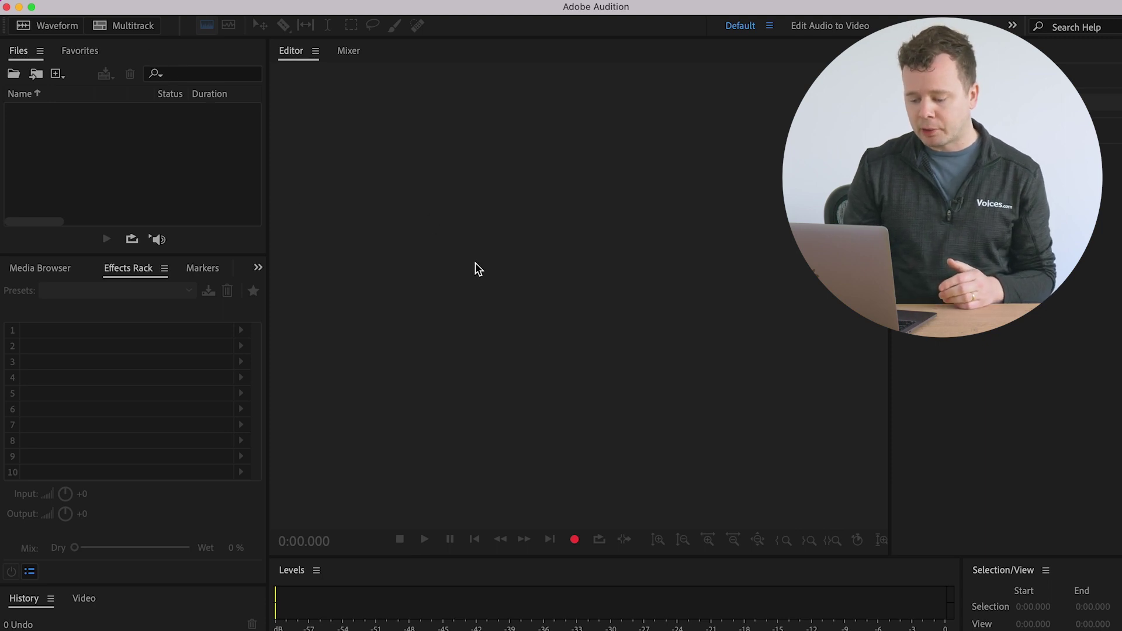
# Step: Cancel the New Audio File dialog from Record and start a new multitrack session instead
pyautogui.click(576, 537)
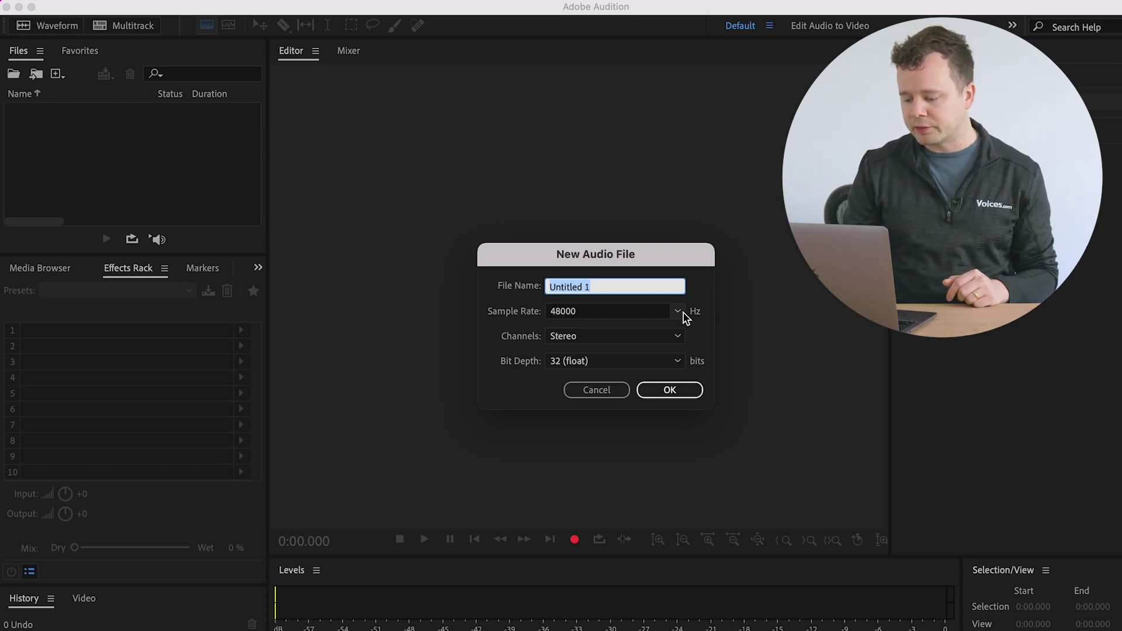
pyautogui.click(604, 390)
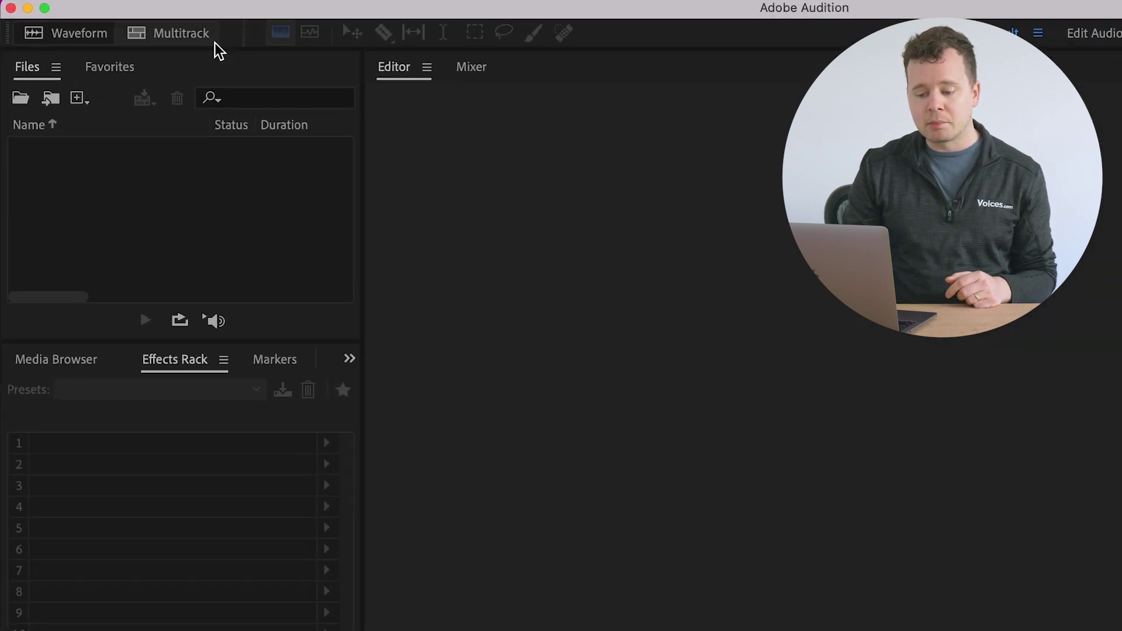
pyautogui.click(191, 35)
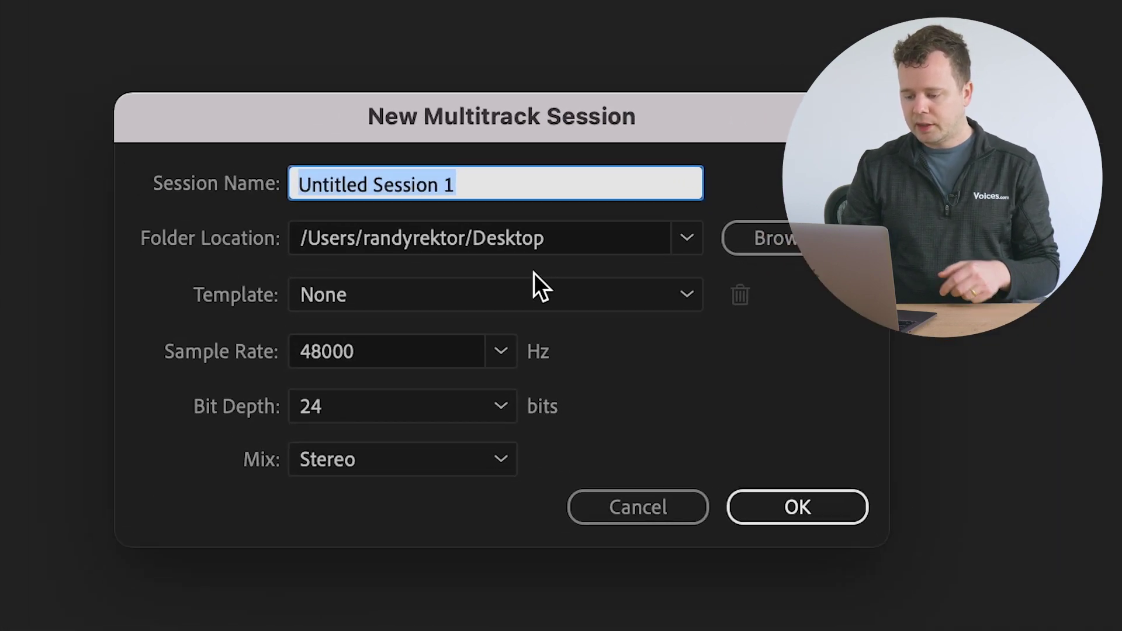
# Step: Create multitrack session 'Demo' with template None, 48000 Hz sample rate and 24-bit depth
pyautogui.write('Demo')
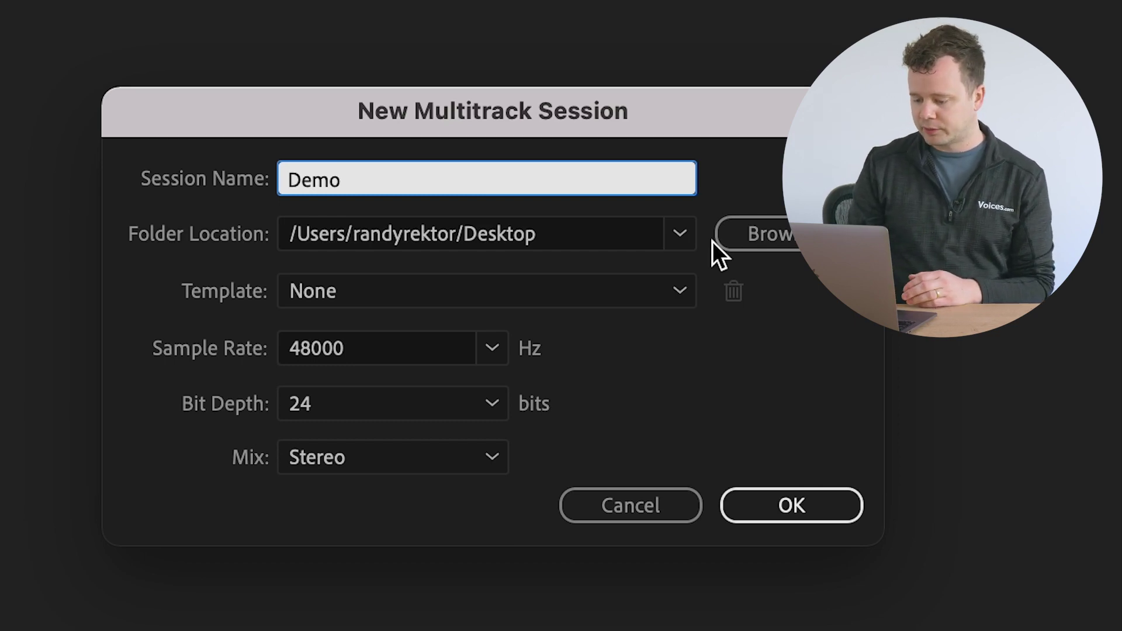
pyautogui.click(661, 308)
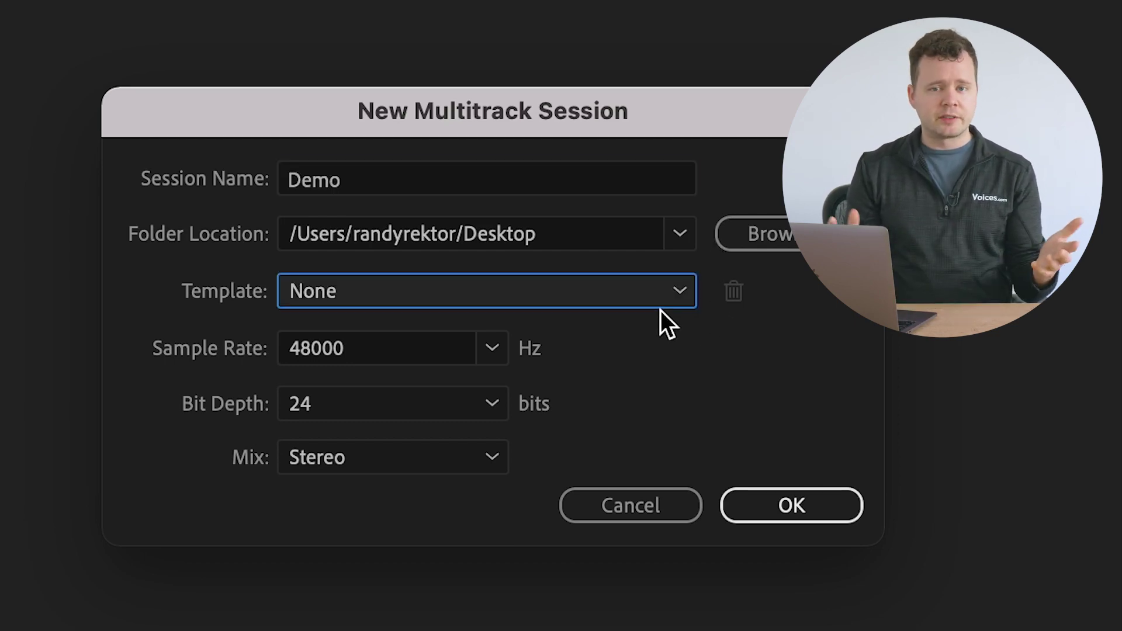
pyautogui.click(630, 299)
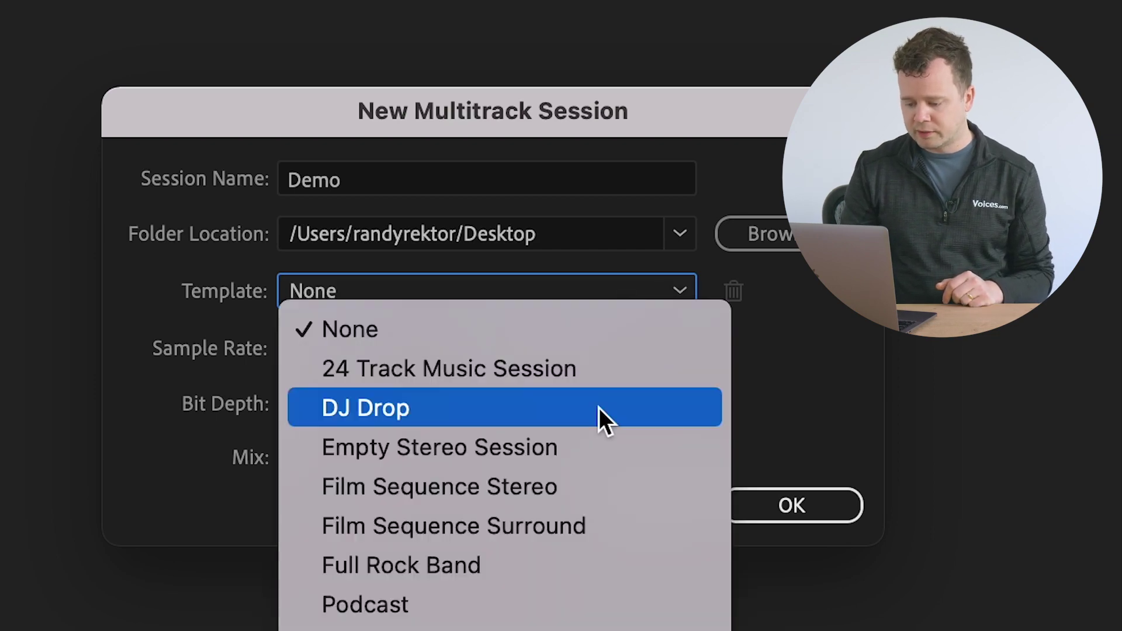
pyautogui.click(809, 317)
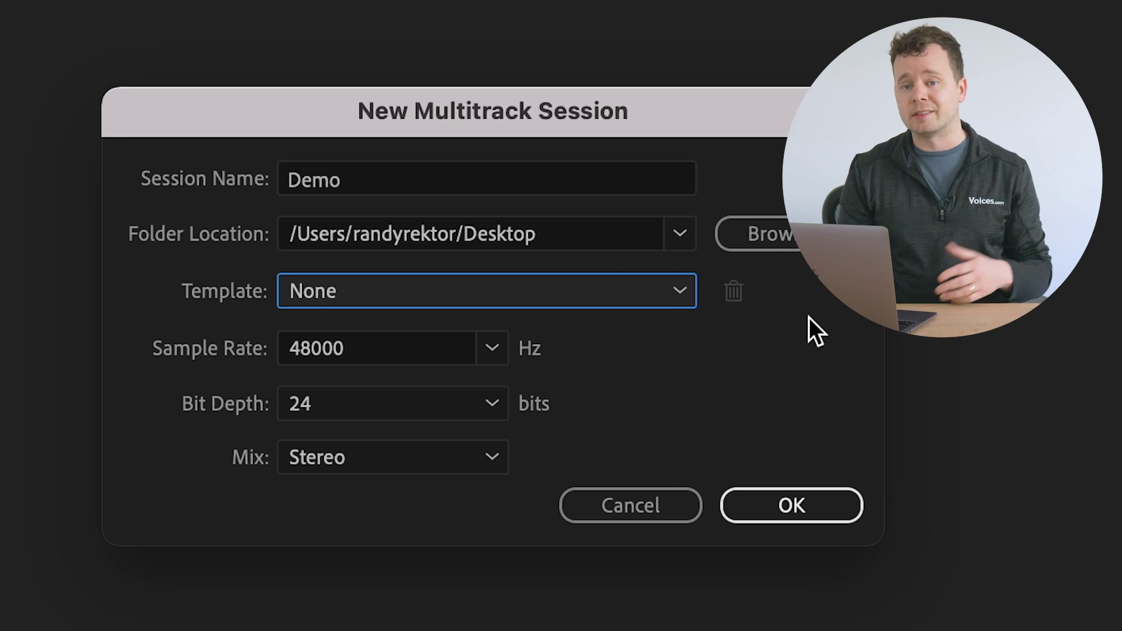
pyautogui.click(494, 350)
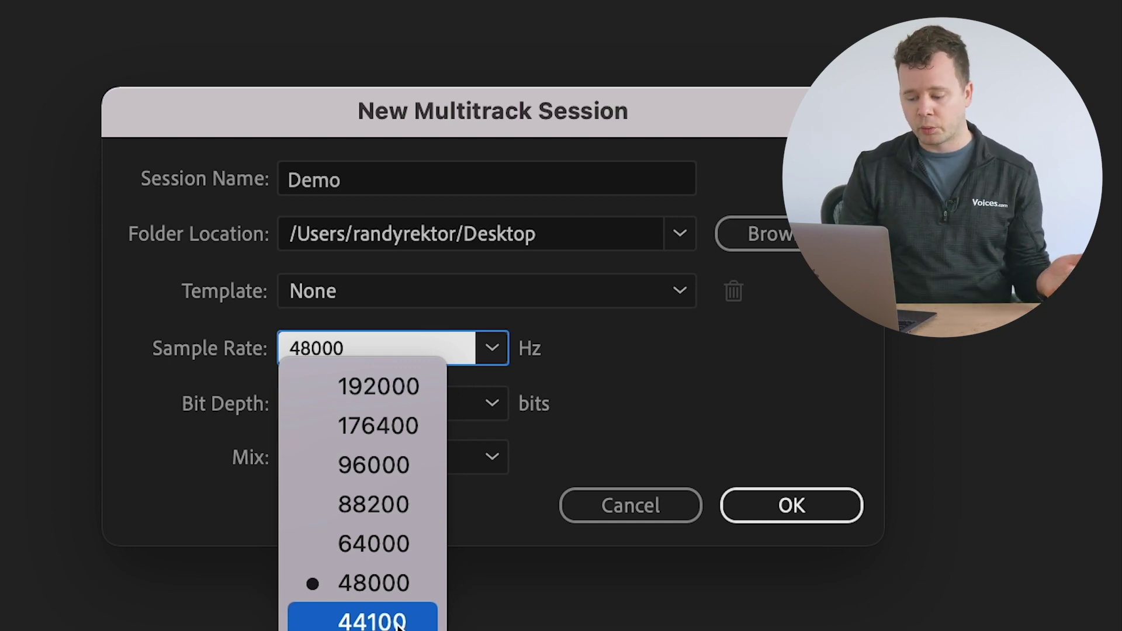
pyautogui.click(391, 592)
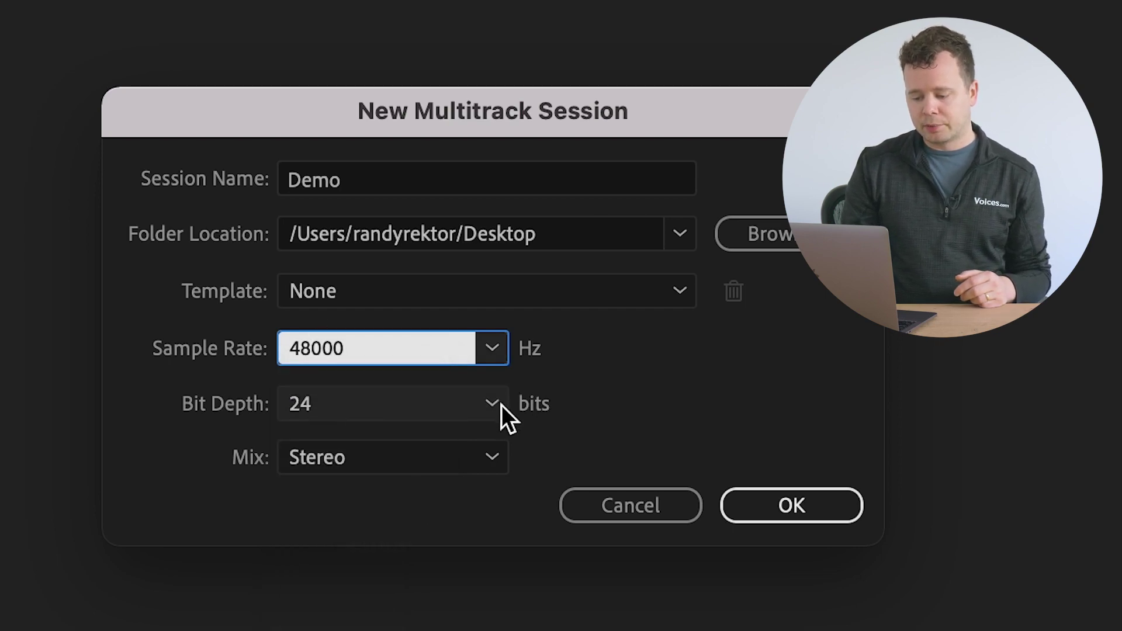
pyautogui.click(483, 408)
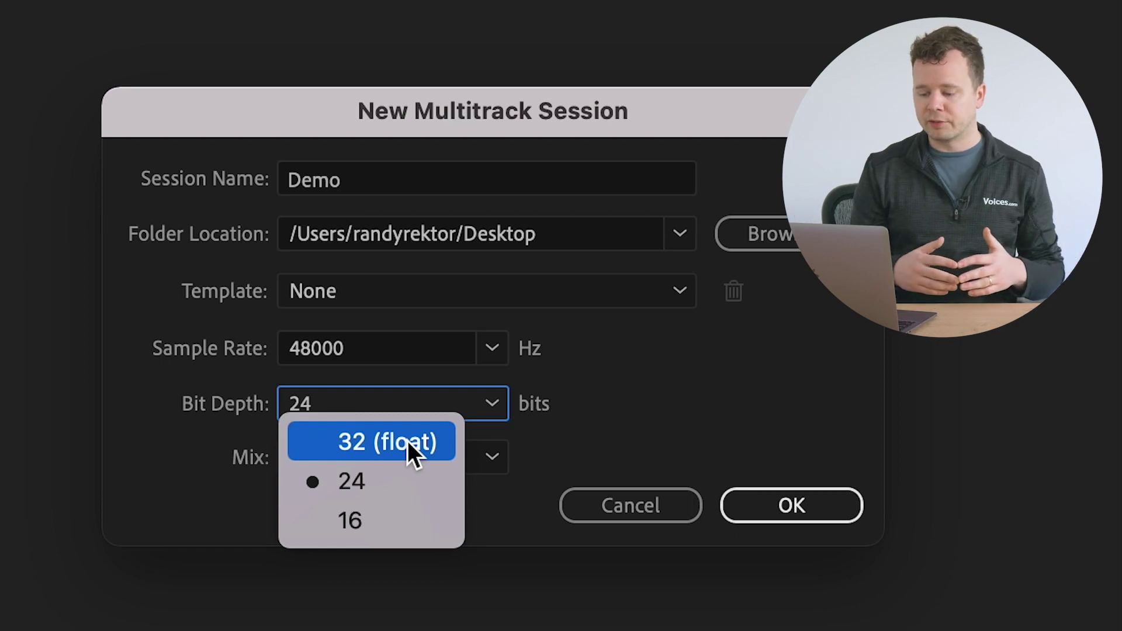
pyautogui.click(386, 485)
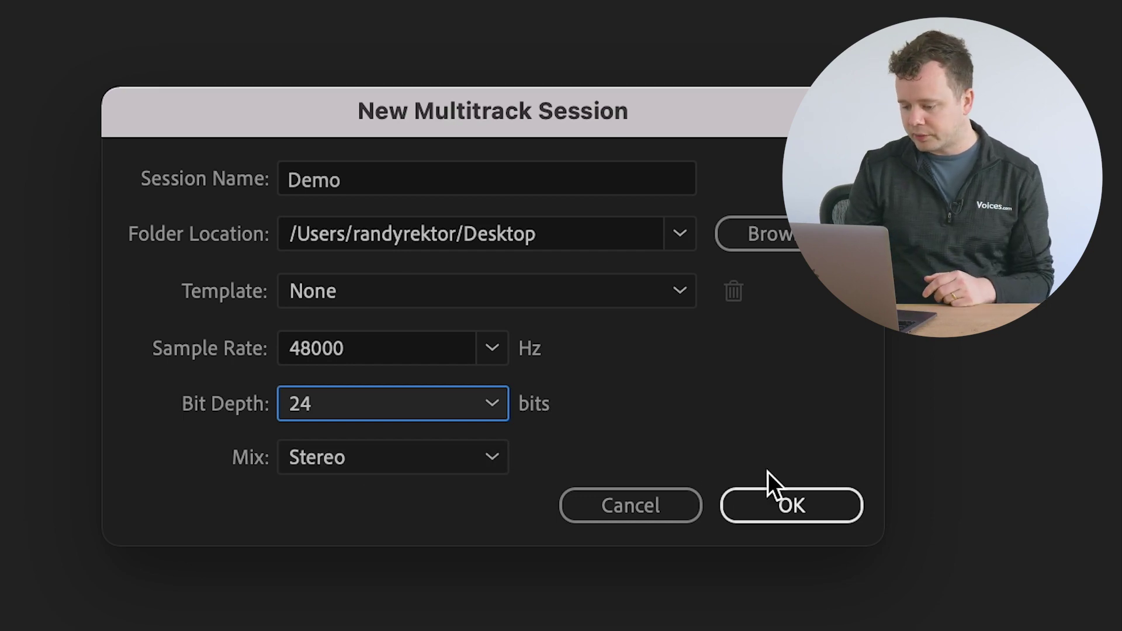
pyautogui.click(815, 511)
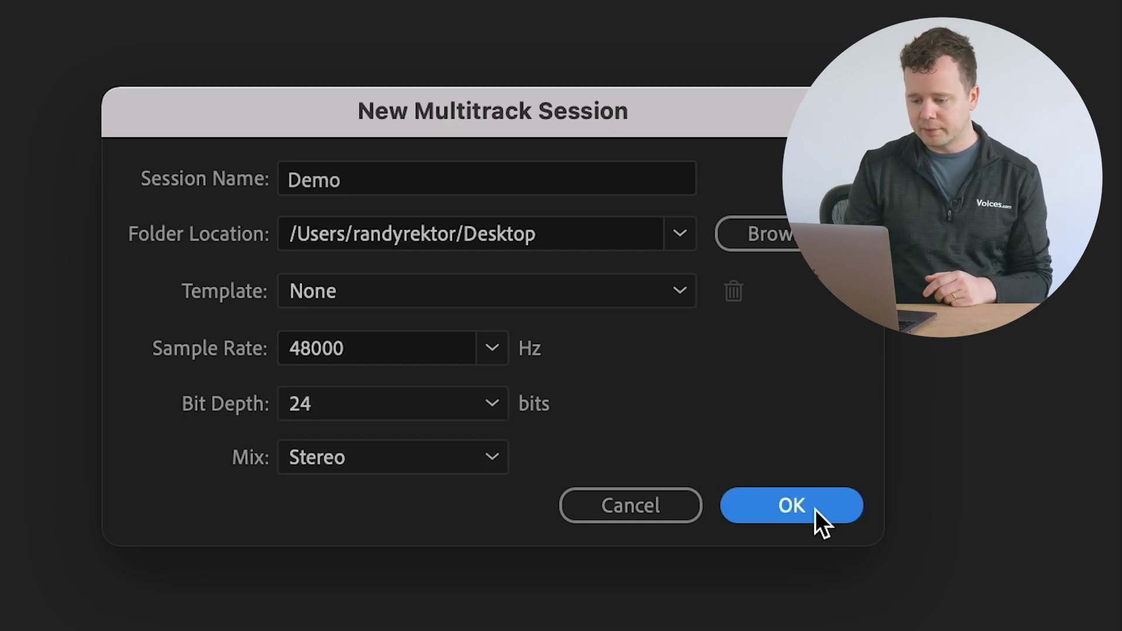
# Step: Select Tracks 1 and 2 and delete the extra tracks from the session
pyautogui.scroll(-7, 500, 282)
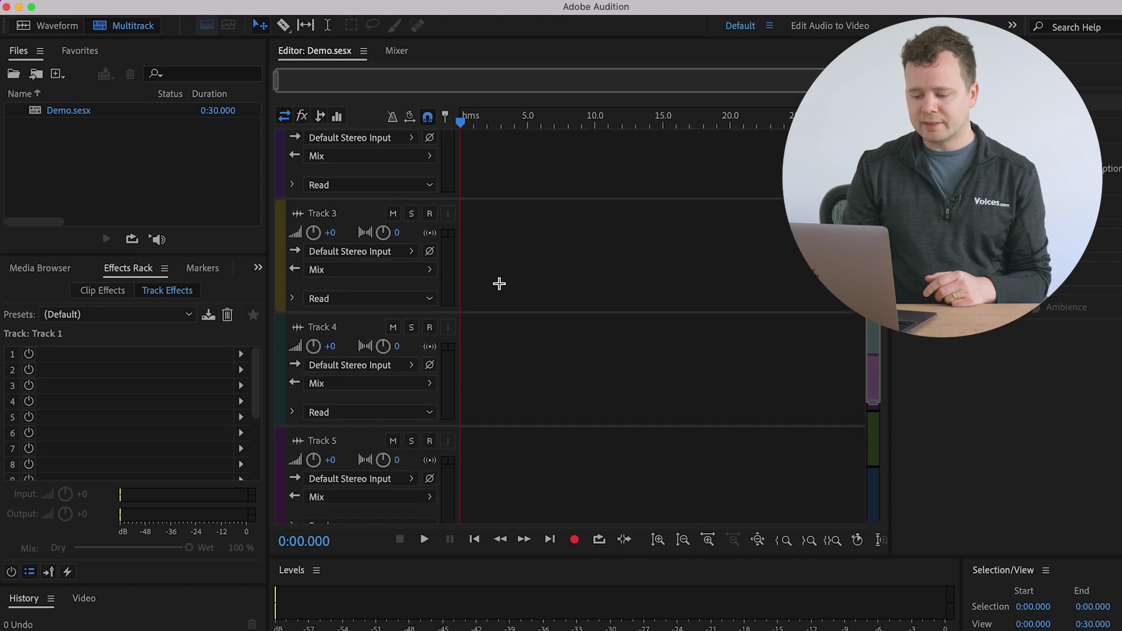
pyautogui.scroll(7, 499, 279)
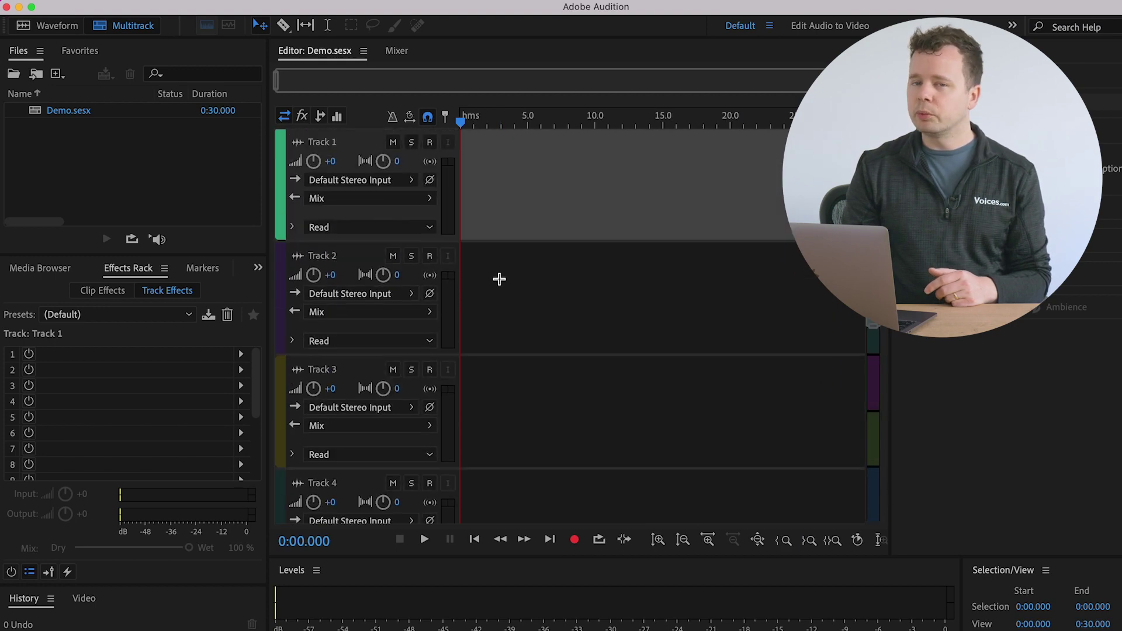
pyautogui.click(334, 143)
pyautogui.click(286, 159)
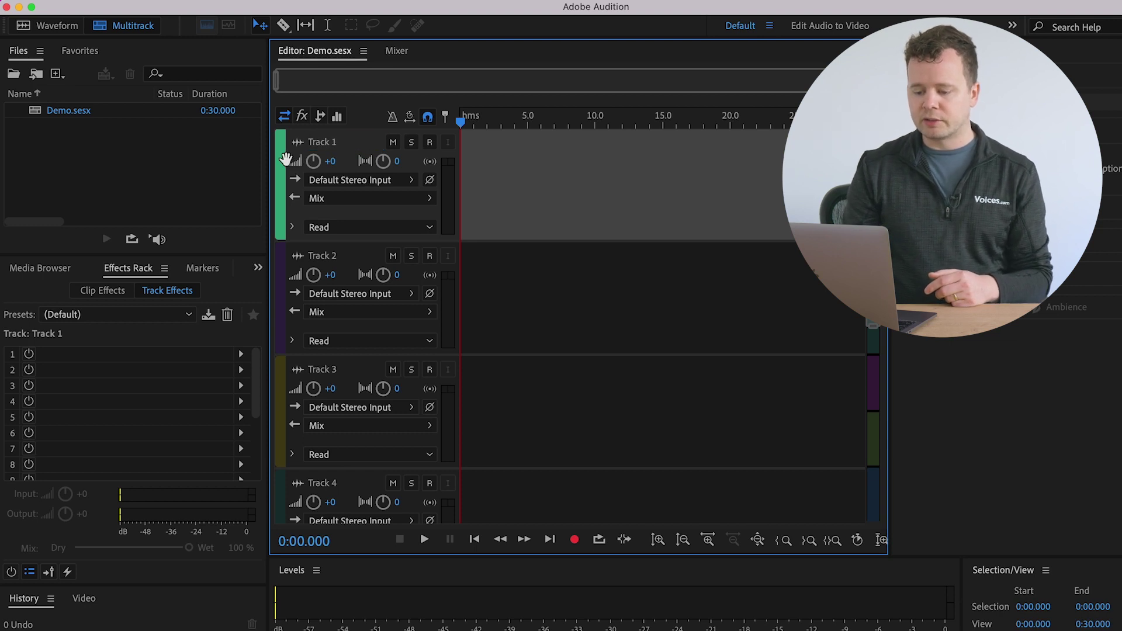
pyautogui.click(285, 260)
pyautogui.click(286, 207)
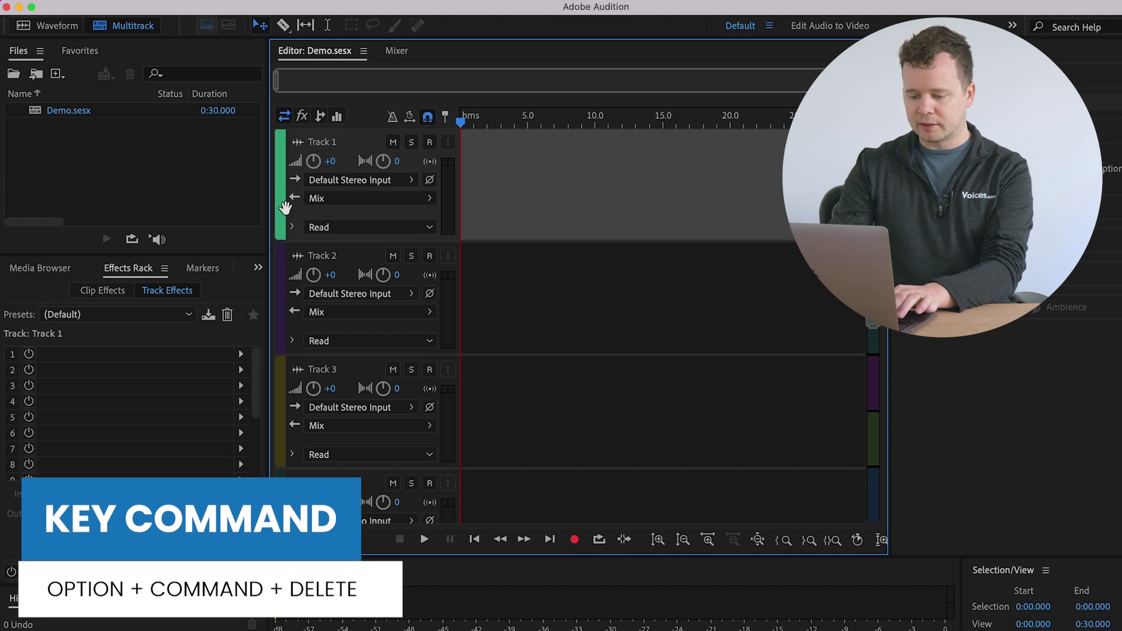
pyautogui.press('alt+super+BackSpace')
pyautogui.press('alt+super+BackSpace')
pyautogui.press('alt+super+BackSpace')
pyautogui.press('alt+super+BackSpace')
pyautogui.press('alt+super+BackSpace')
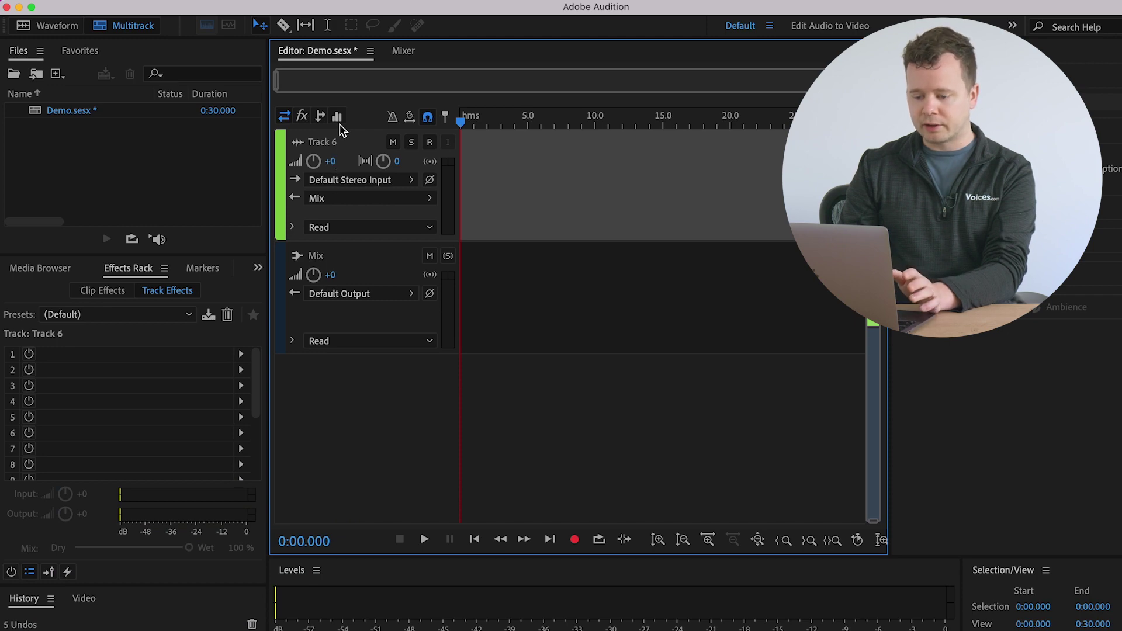
# Step: Rename Track 6 to 'Randy Voice'
pyautogui.click(342, 143)
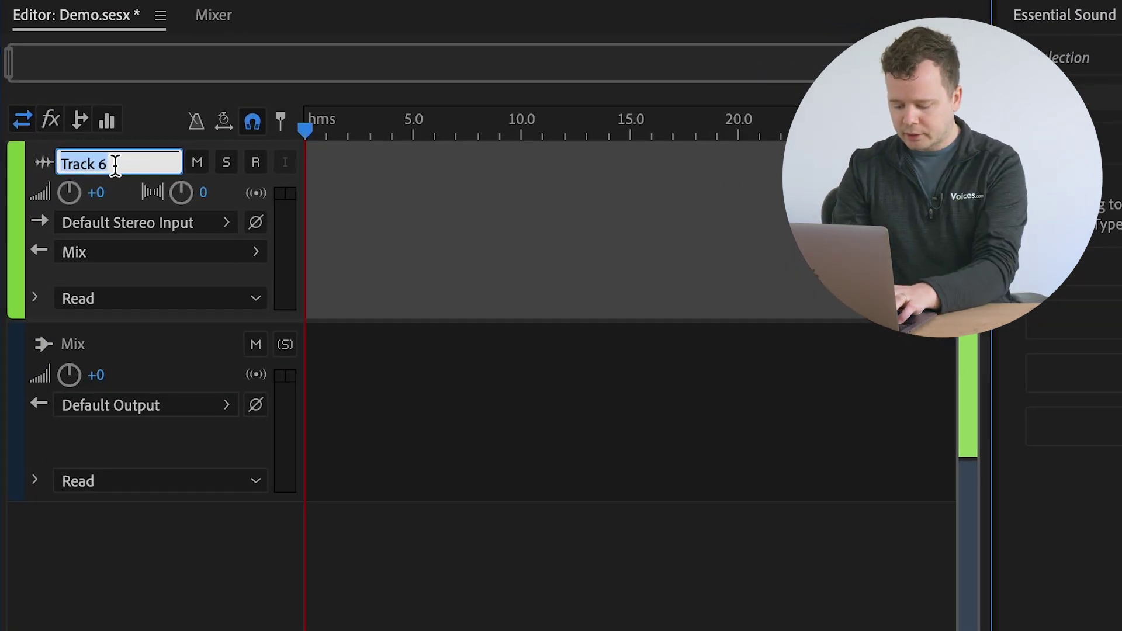
pyautogui.write('Randy Voice')
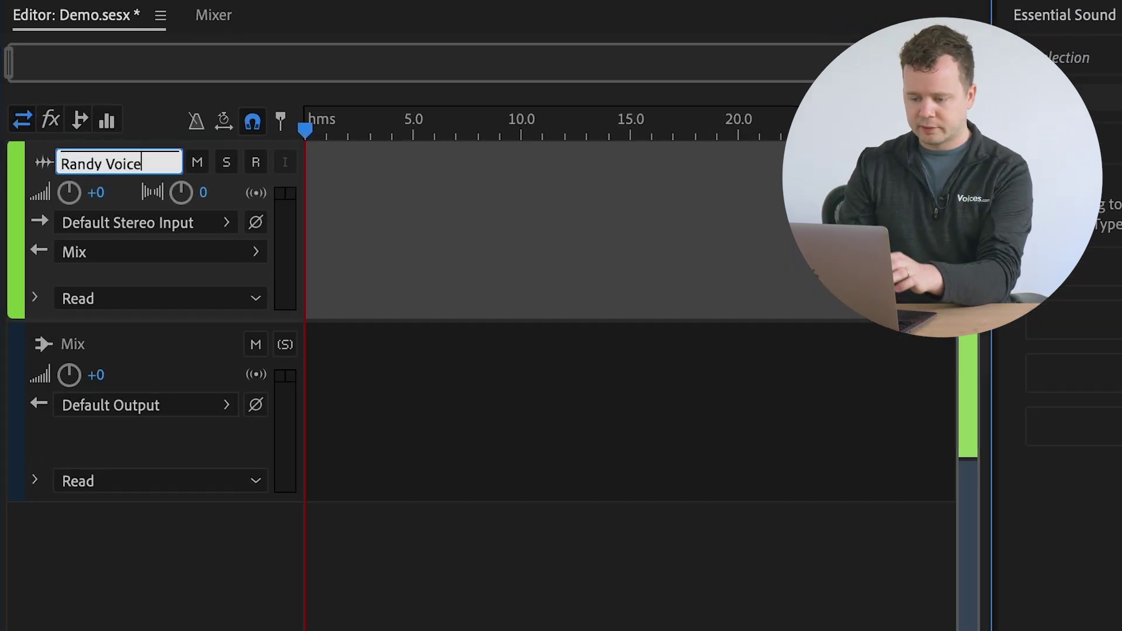
pyautogui.press('Return')
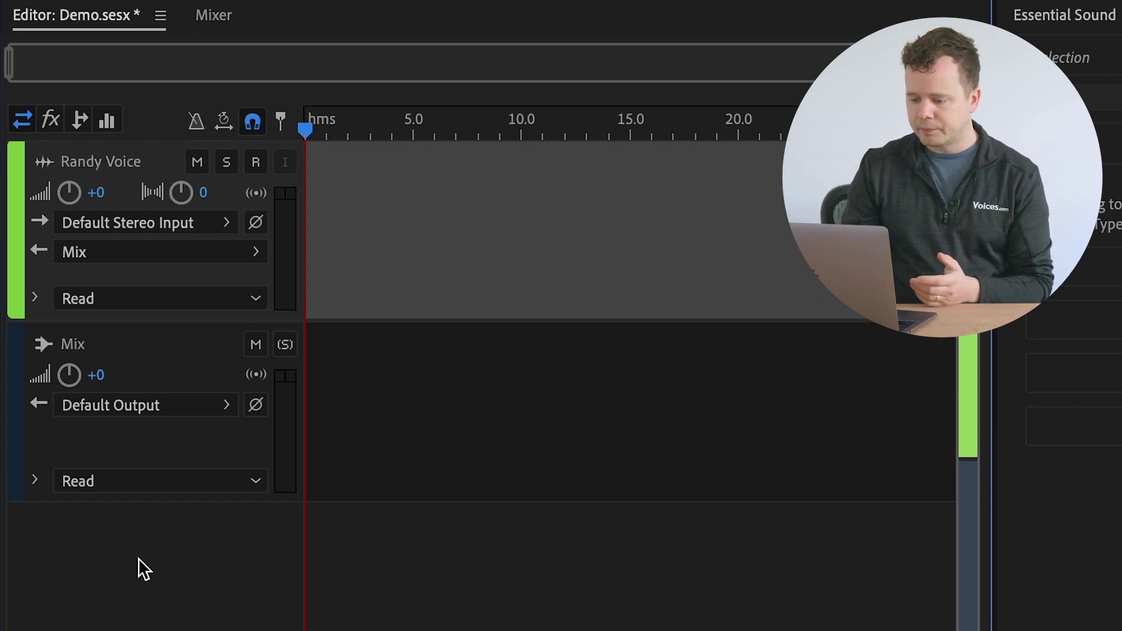
# Step: Arm Randy Voice for recording, enable input monitoring, and start recording the voice take
pyautogui.click(255, 163)
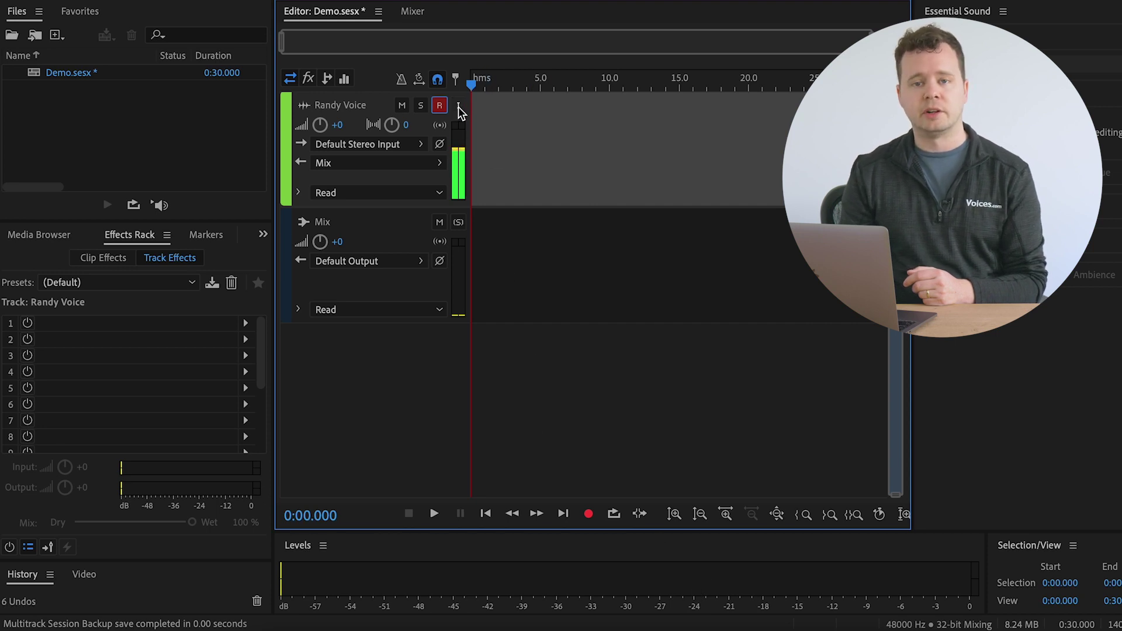
pyautogui.click(458, 106)
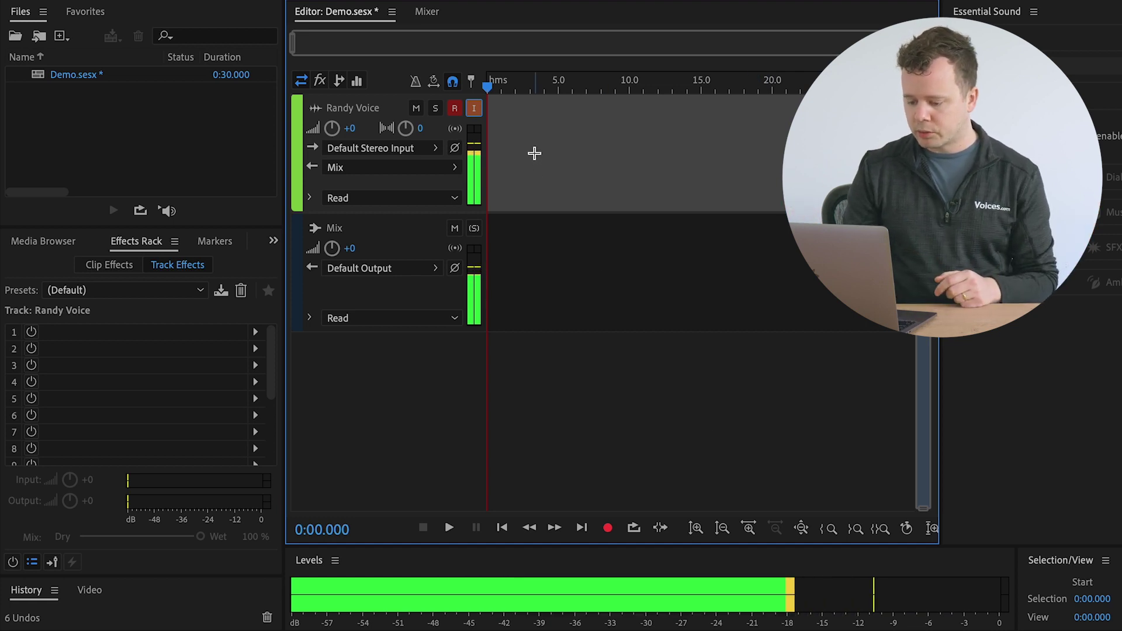
pyautogui.click(609, 529)
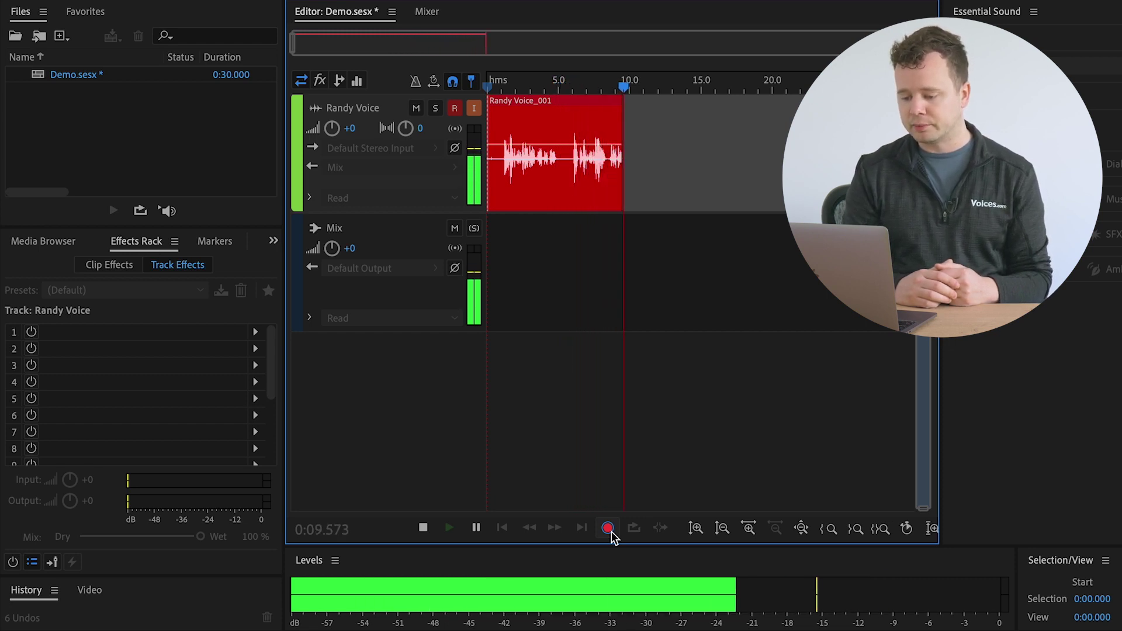
# Step: Stop the recording and trim the clip's end back to about 5.5 s
pyautogui.click(608, 528)
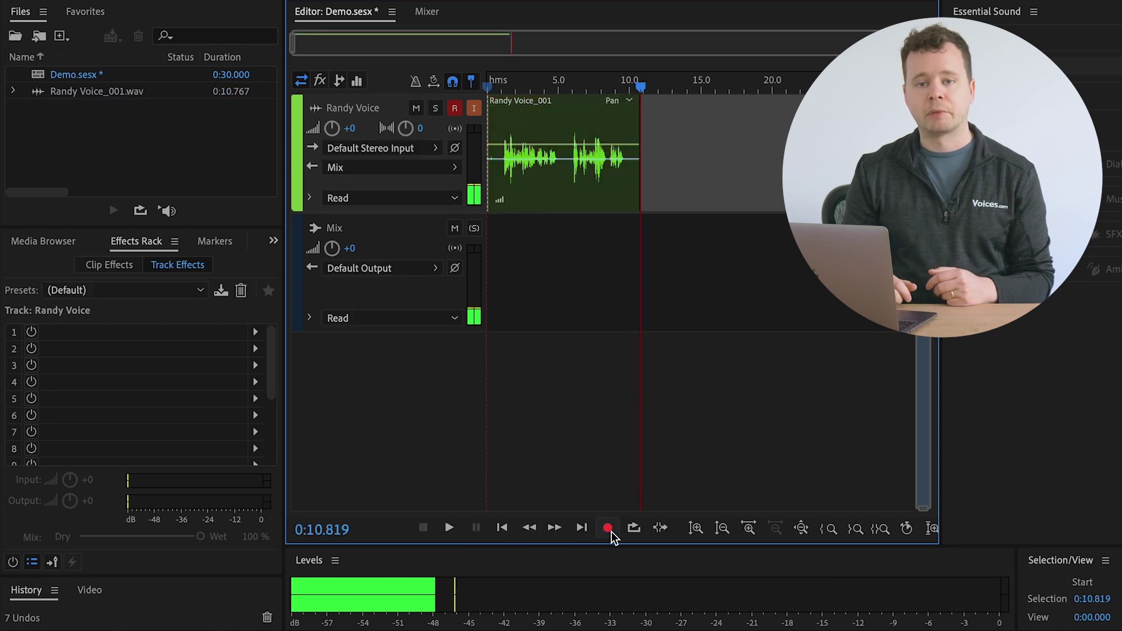
pyautogui.scroll(2, 640, 140)
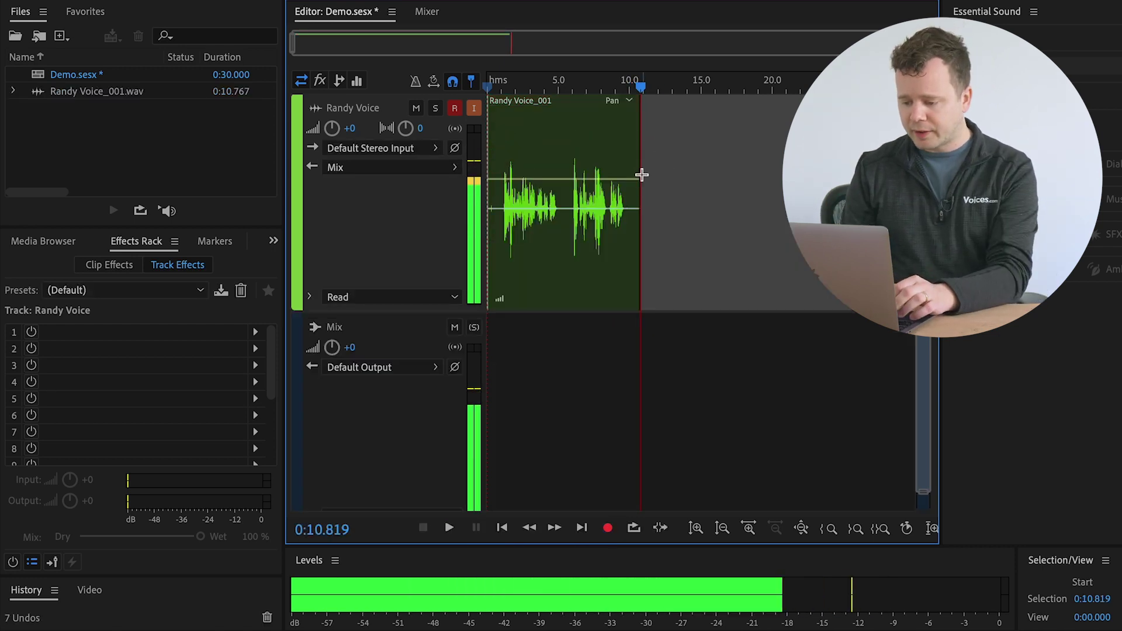
pyautogui.moveTo(636, 170); pyautogui.dragTo(565, 175)
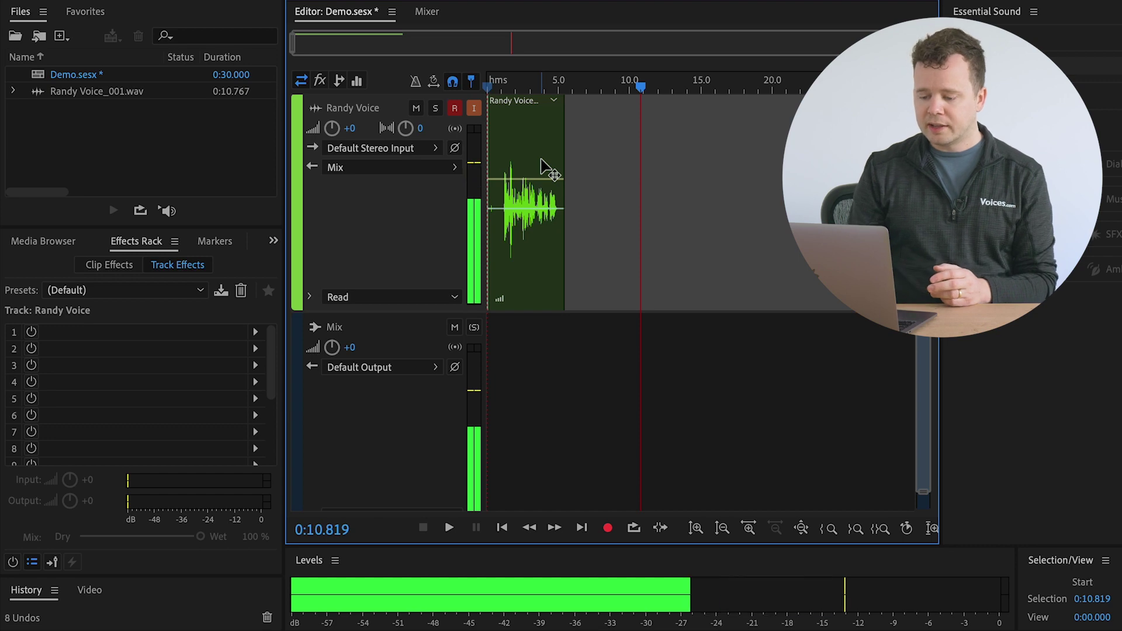
# Step: Open the clip in the Waveform editor and try a 1.15–4.55 s time selection
pyautogui.doubleClick(530, 244)
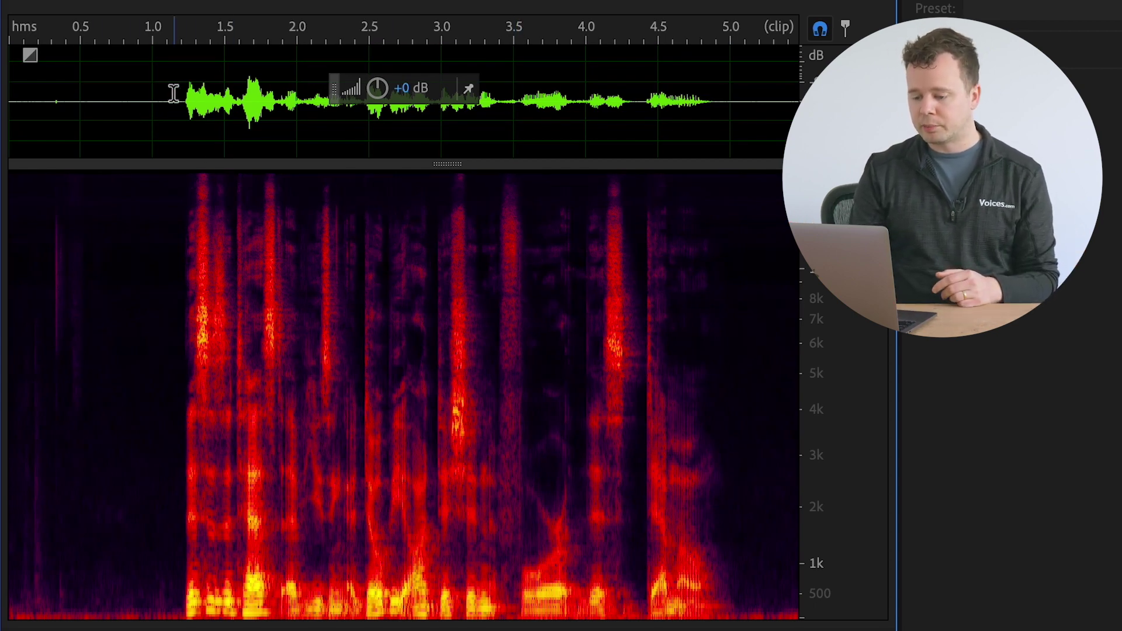
pyautogui.moveTo(174, 94); pyautogui.dragTo(673, 115)
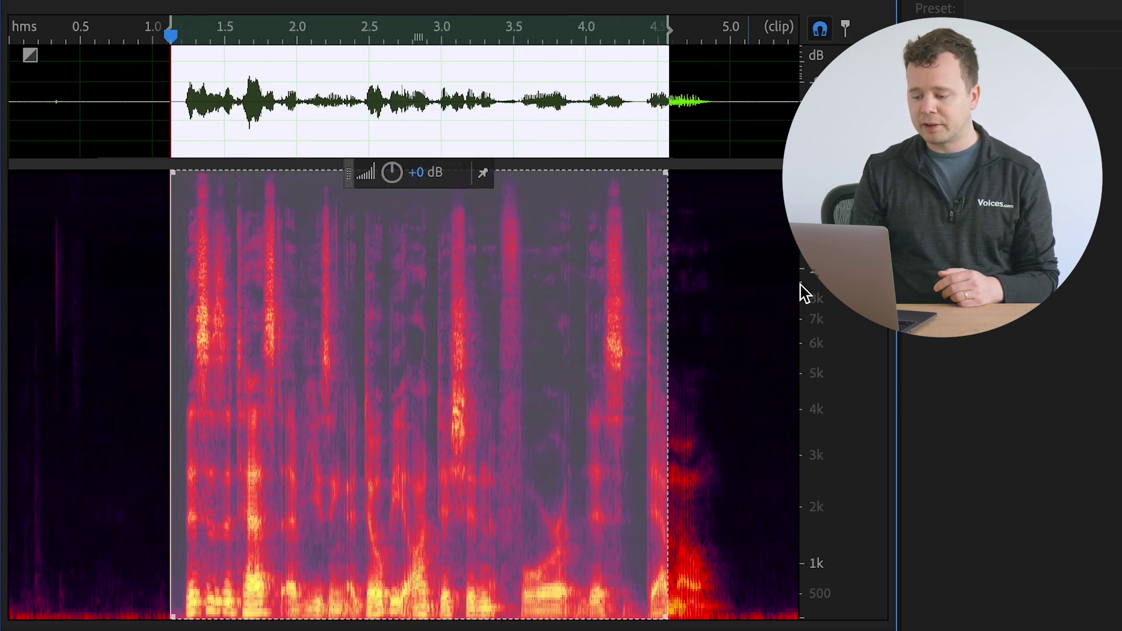
pyautogui.click(759, 283)
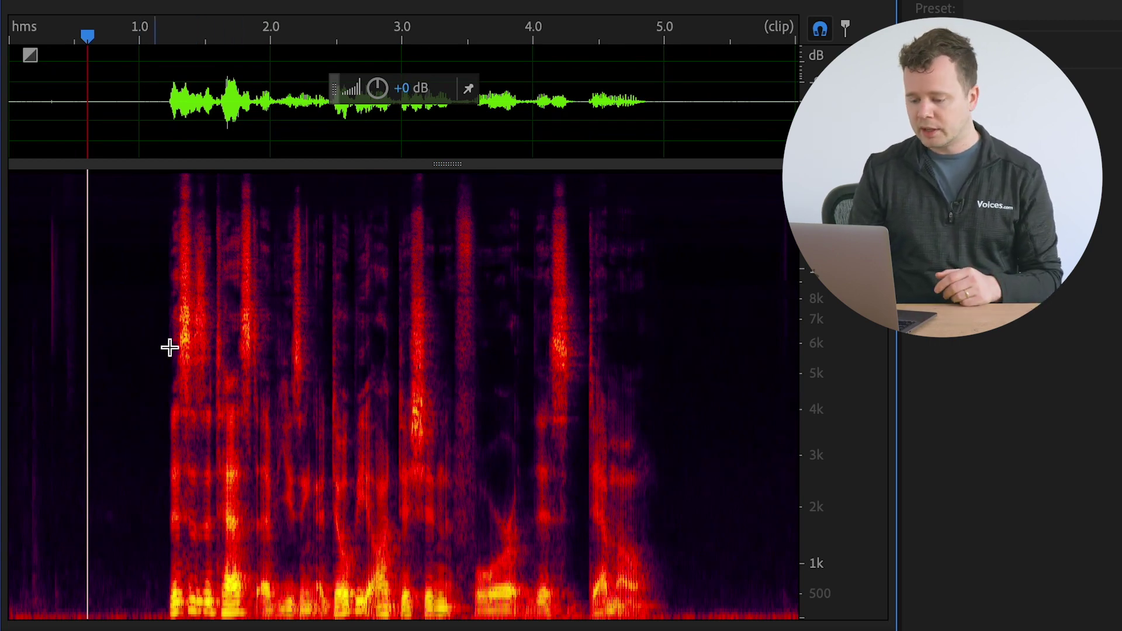
# Step: Marquee-select low-frequency noise before the speech, then a spectrogram patch near 5.3 s
pyautogui.moveTo(57, 425); pyautogui.dragTo(166, 618)
pyautogui.scroll(5, 123, 594)
pyautogui.scroll(-3, 123, 595)
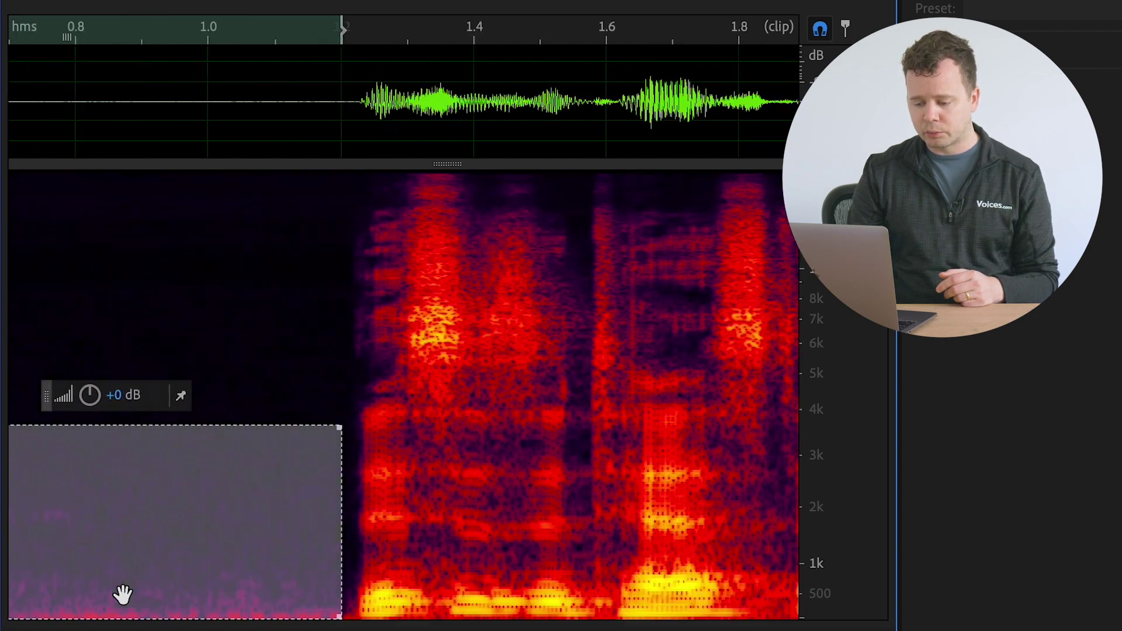
pyautogui.hscroll(-5, 123, 594)
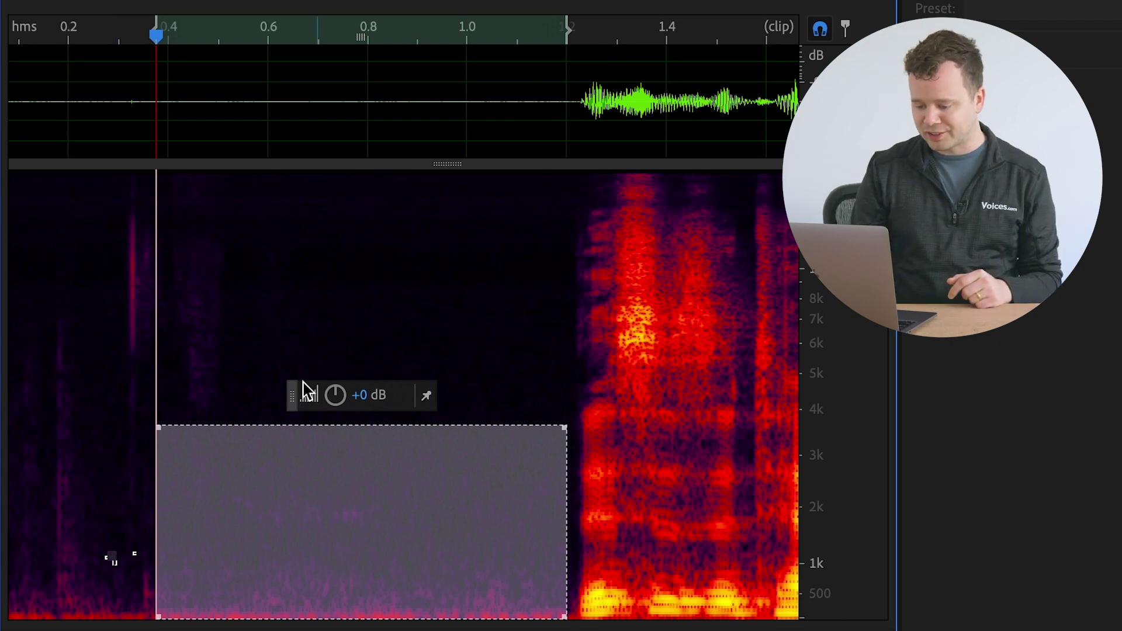
pyautogui.click(282, 343)
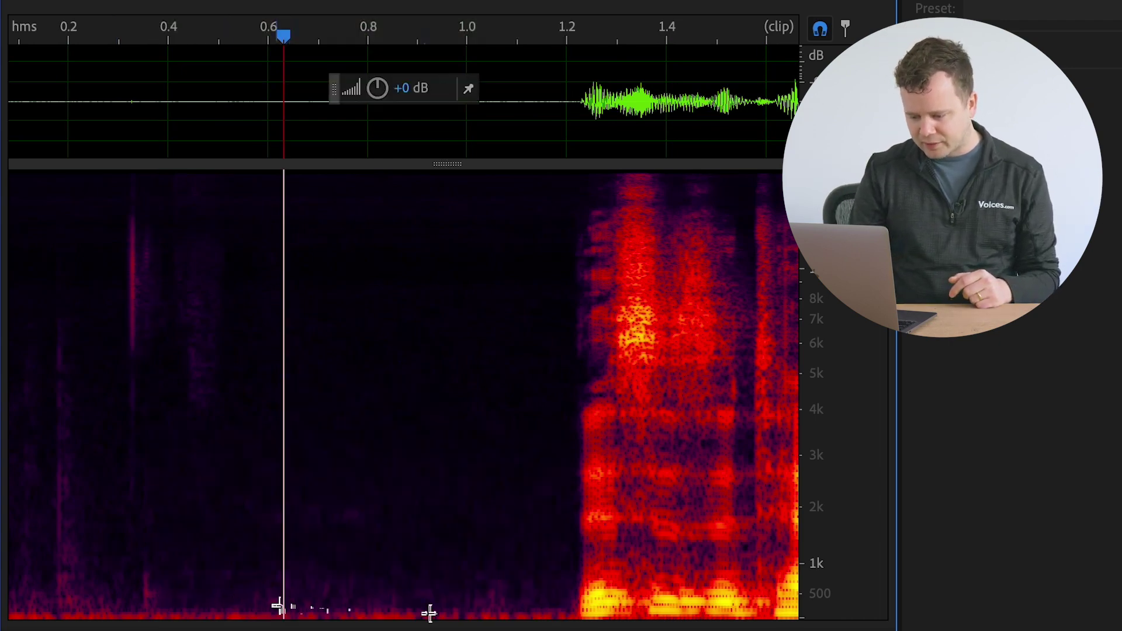
pyautogui.hscroll(10, 417, 592)
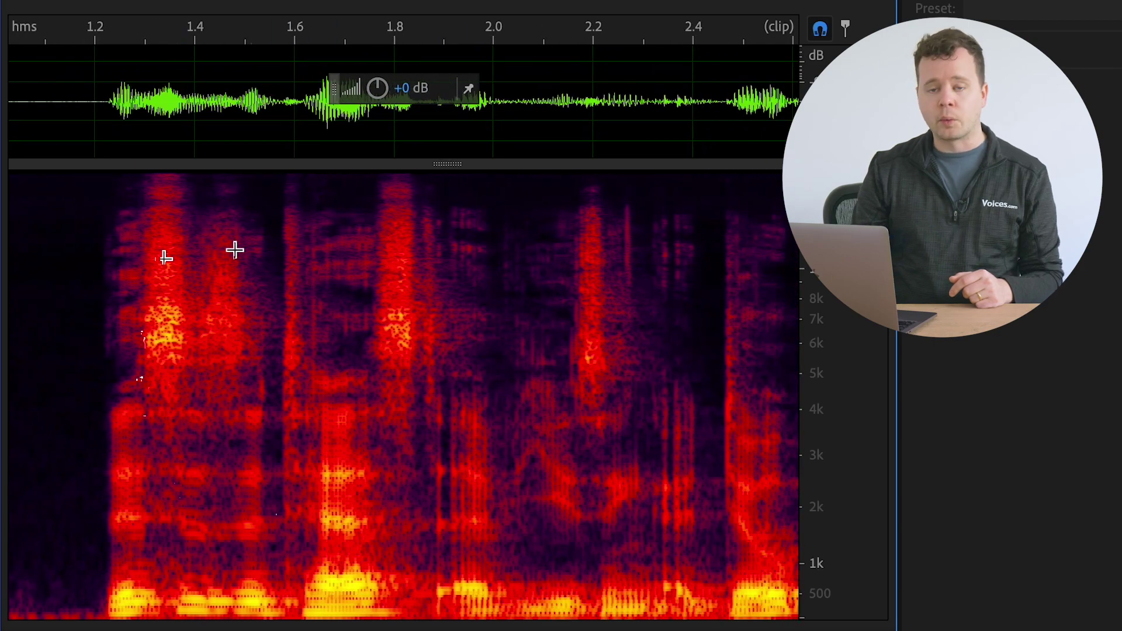
pyautogui.hscroll(20, 391, 447)
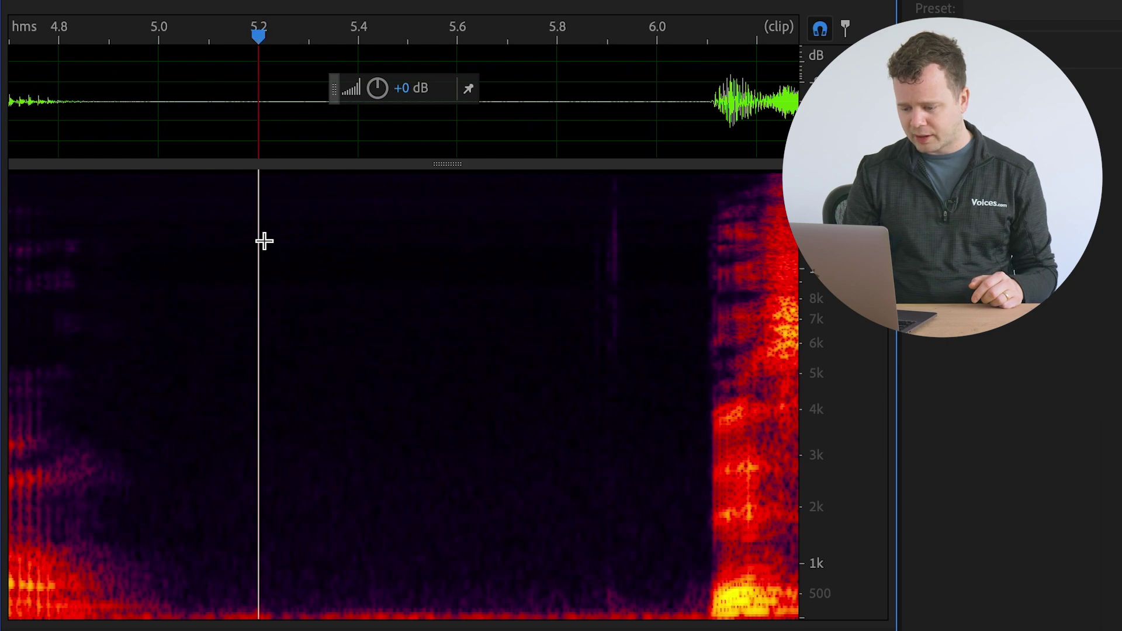
pyautogui.moveTo(258, 240); pyautogui.dragTo(765, 617)
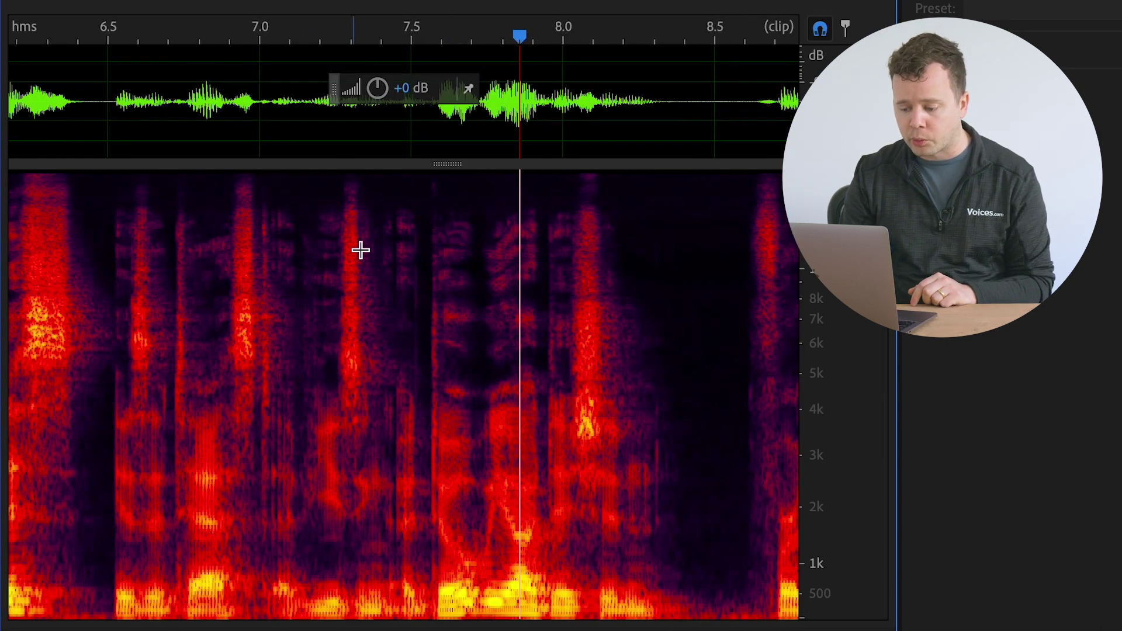
# Step: Select the narrow high-frequency sound near 7.3 s, attenuate it -36.3 dB, then deselect
pyautogui.moveTo(343, 208); pyautogui.dragTo(368, 416)
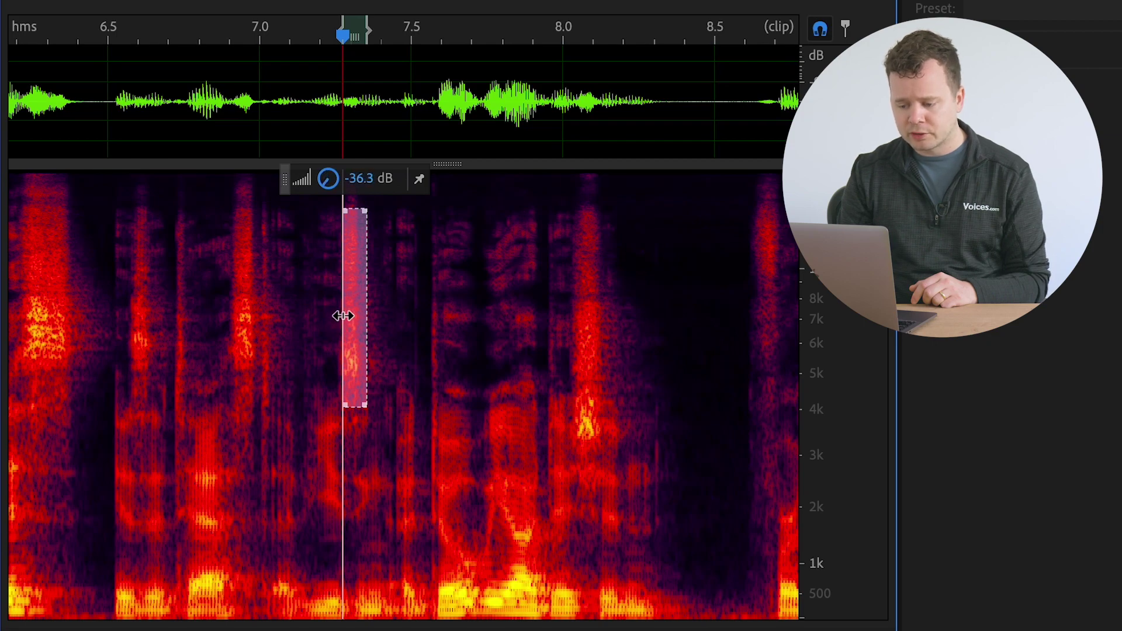
pyautogui.click(260, 294)
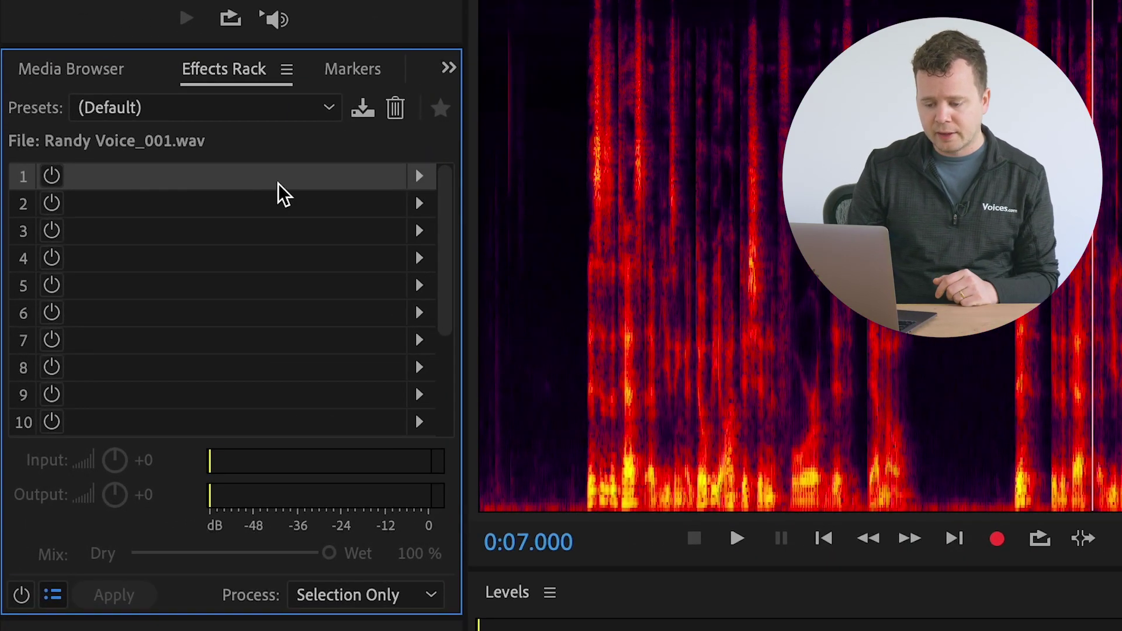
pyautogui.click(421, 177)
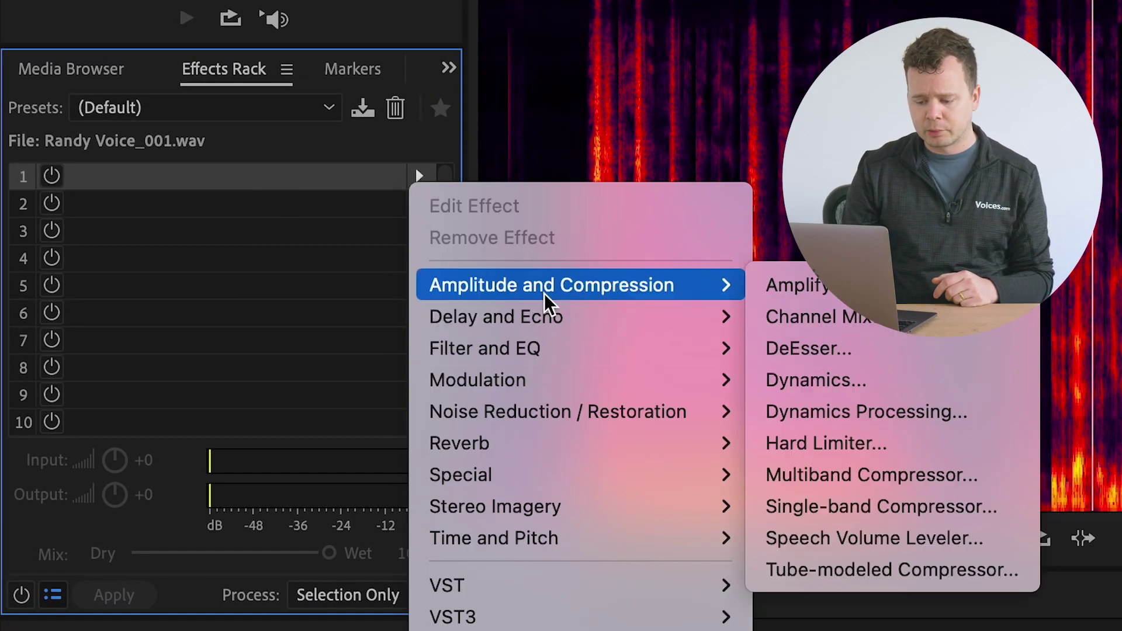
pyautogui.moveTo(550, 314)
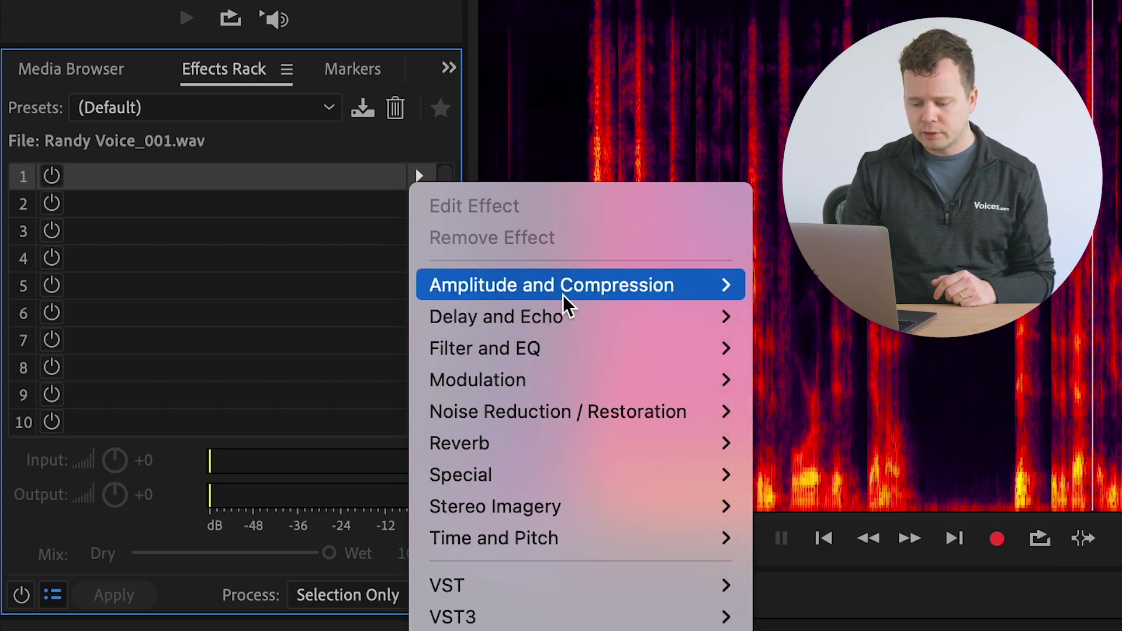
pyautogui.moveTo(570, 298)
pyautogui.click(315, 316)
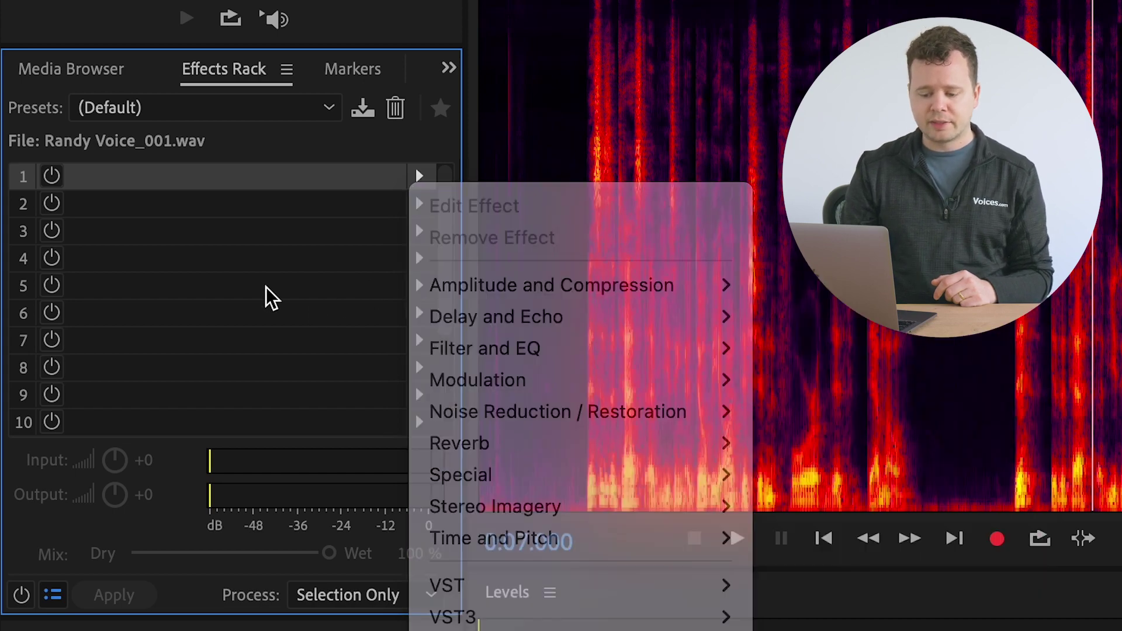